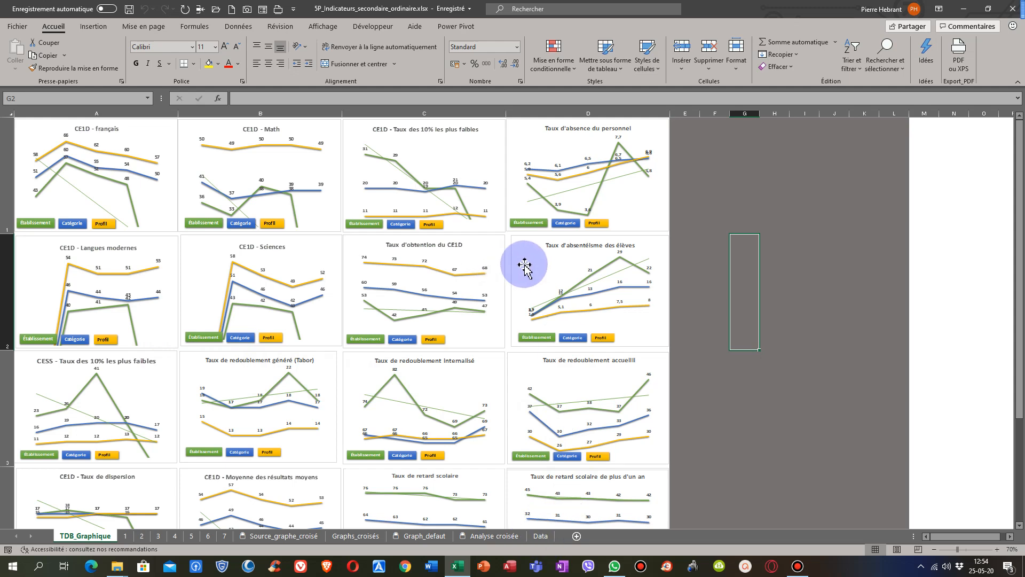
Step: Select the student absenteeism chart image on TDB_Graphique, view its source sheet Graphs_croisés, and return to the dashboard
drag(534, 236, 532, 237)
drag(322, 550, 346, 534)
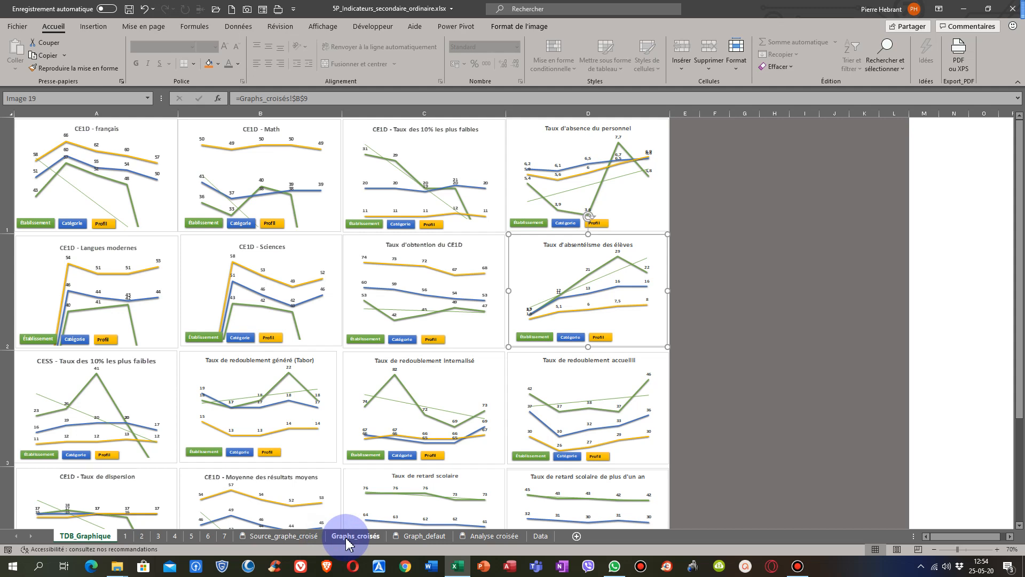
click(346, 536)
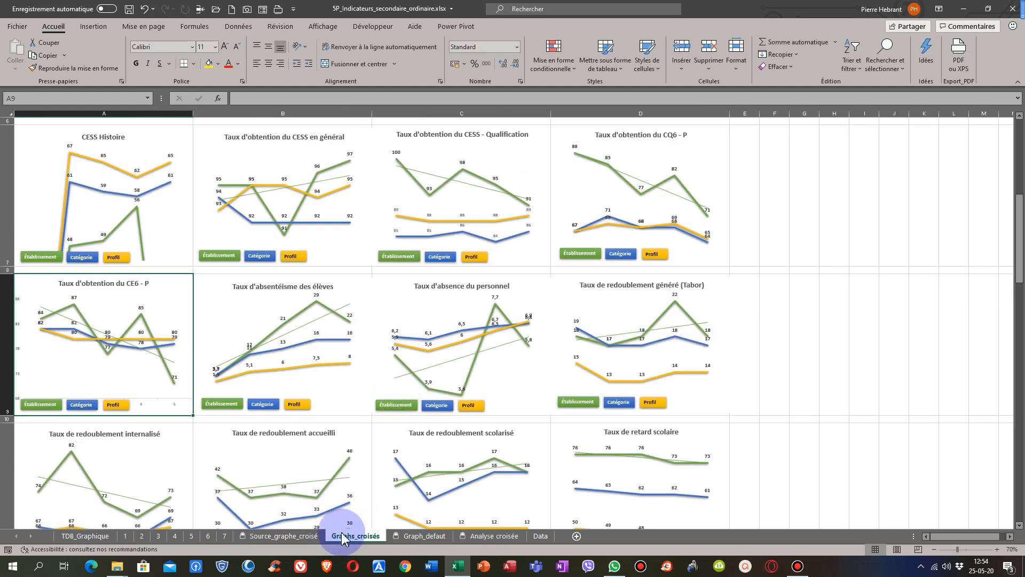
click(86, 536)
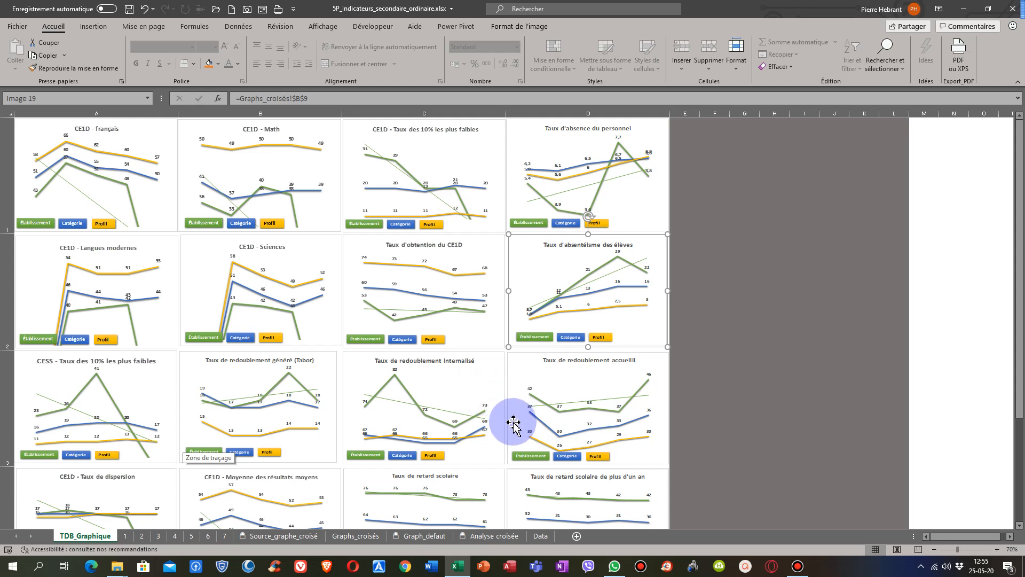
Step: Examine the indicator rows and the yearly Etablissement and Catégorie columns on the Data sheet
click(540, 536)
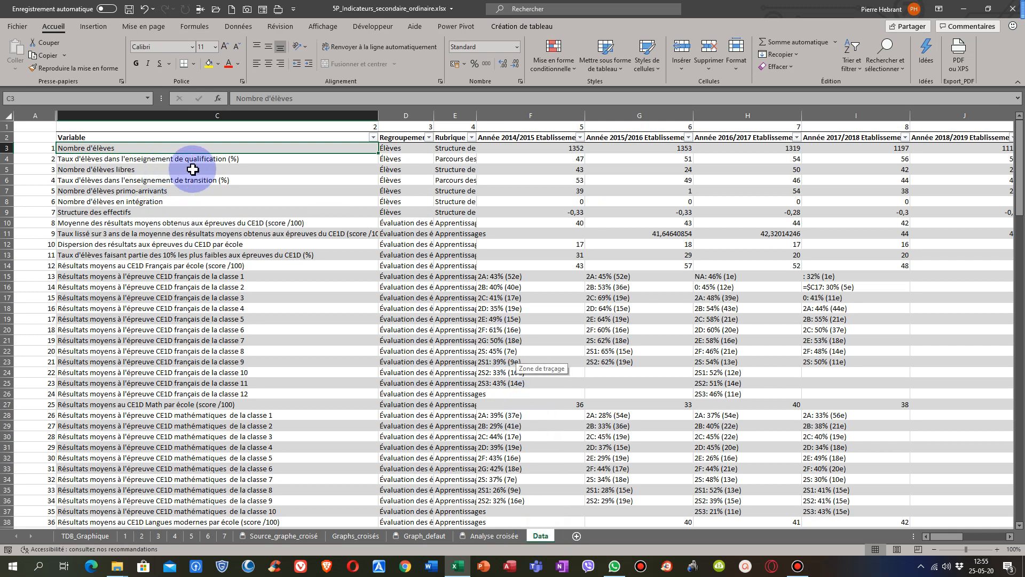
click(532, 150)
key(Right)
key(Right)
key(Right)
key(Right)
key(Right)
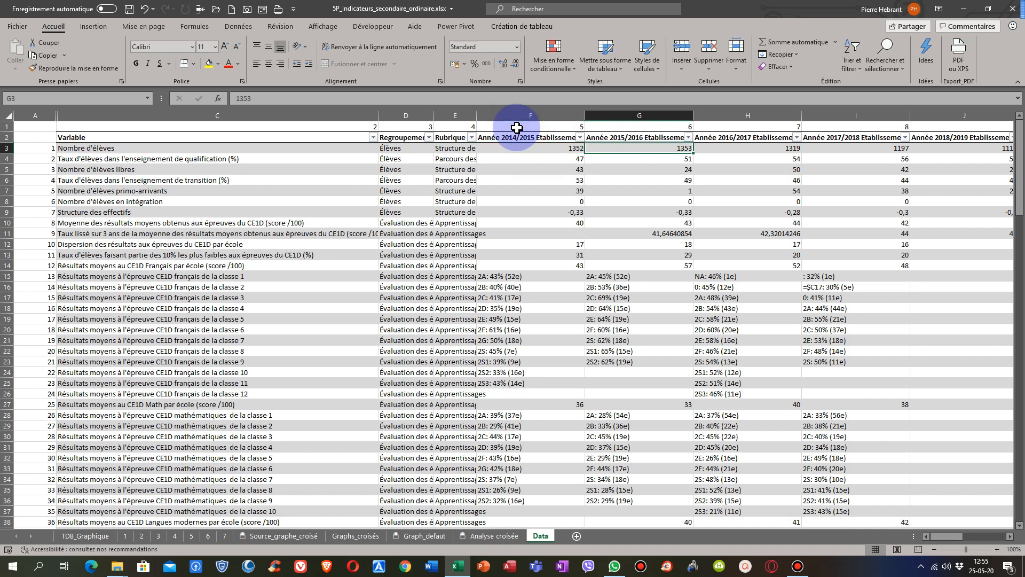
key(Right)
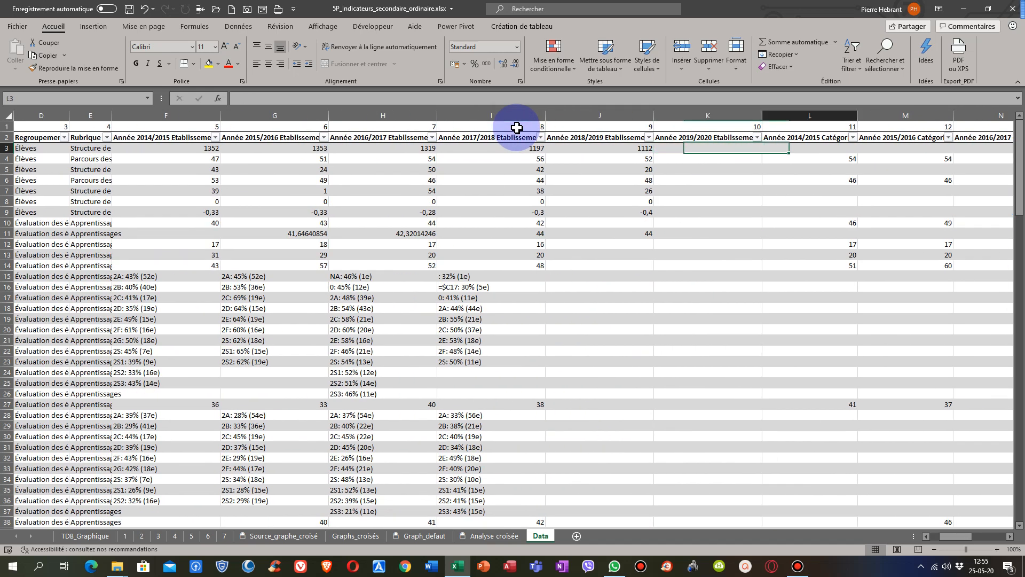
key(Left)
key(Left)
key(Left)
key(Left)
key(Left)
key(Left)
key(Left)
key(Left)
key(Left)
key(Left)
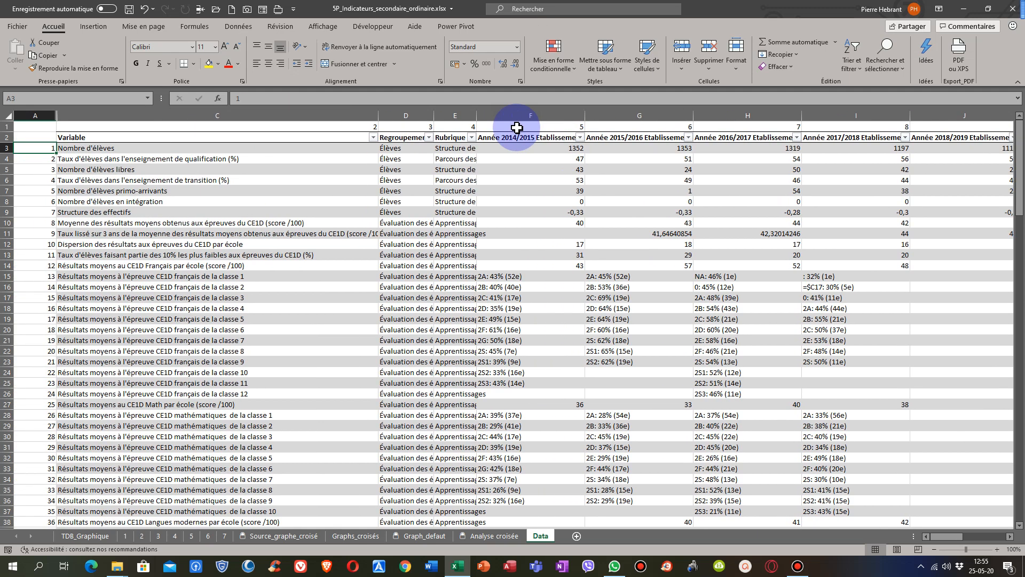
key(Right)
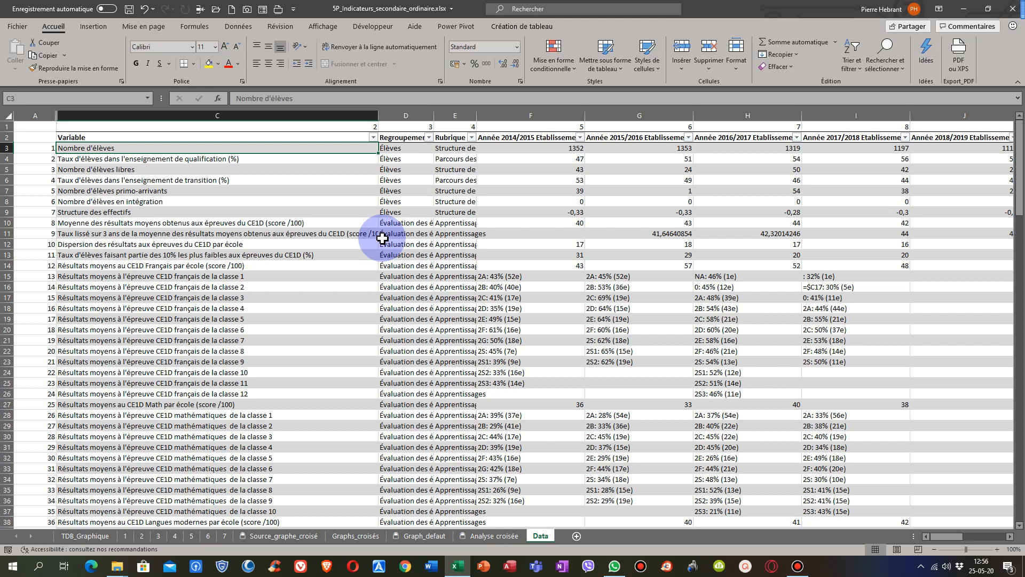
Step: Clear the Data sheet's table contents from cell C3 through the last column and row, keeping the headers, and check that it is empty
drag(294, 211, 225, 201)
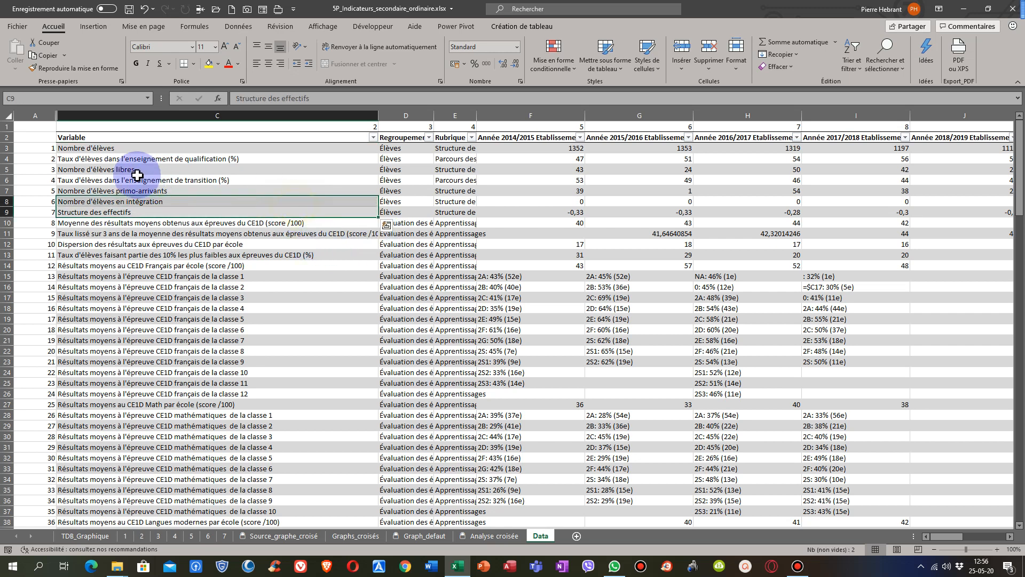
click(114, 150)
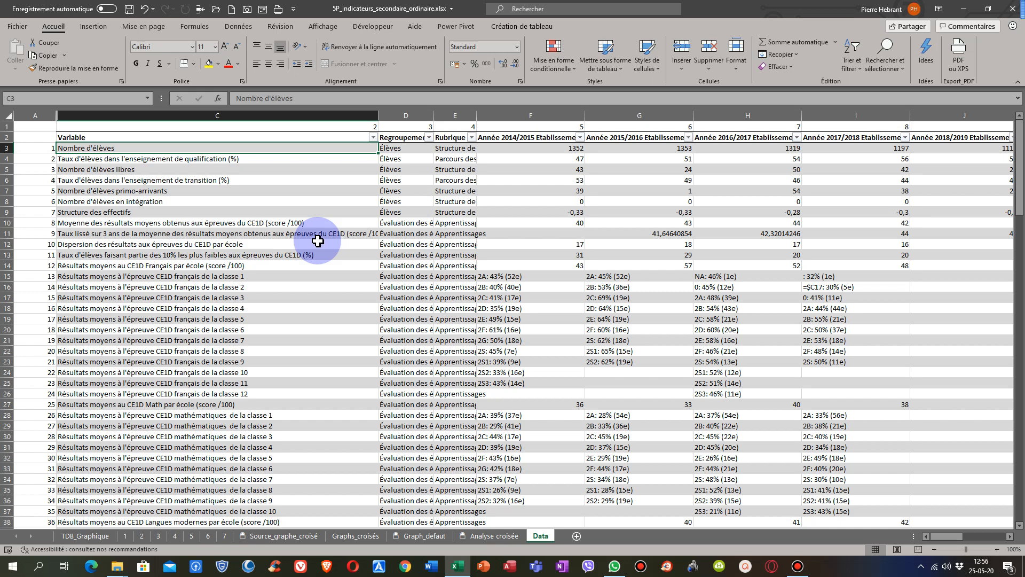
key(ctrl+shift+Right)
key(ctrl+shift+Down)
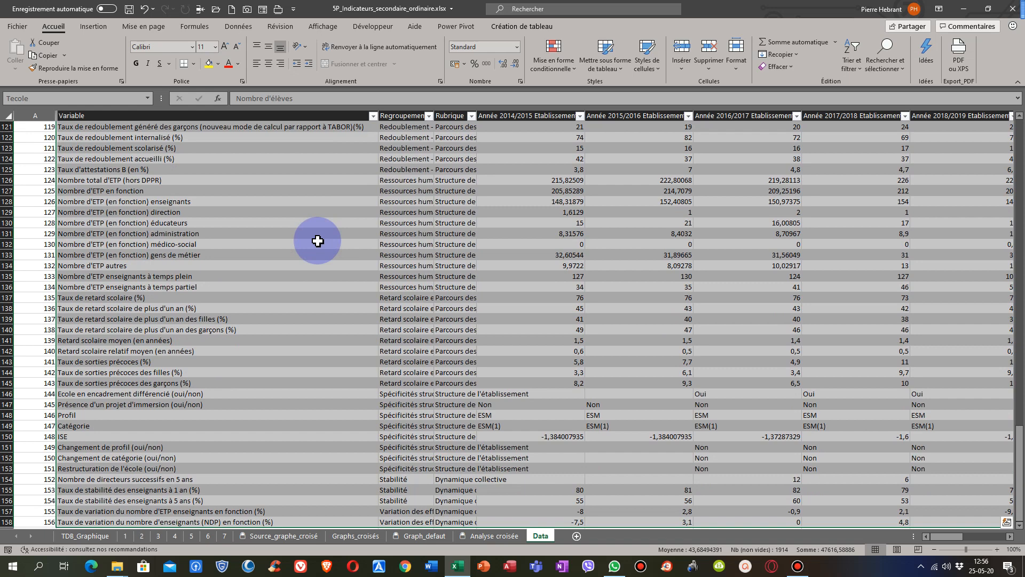
key(Delete)
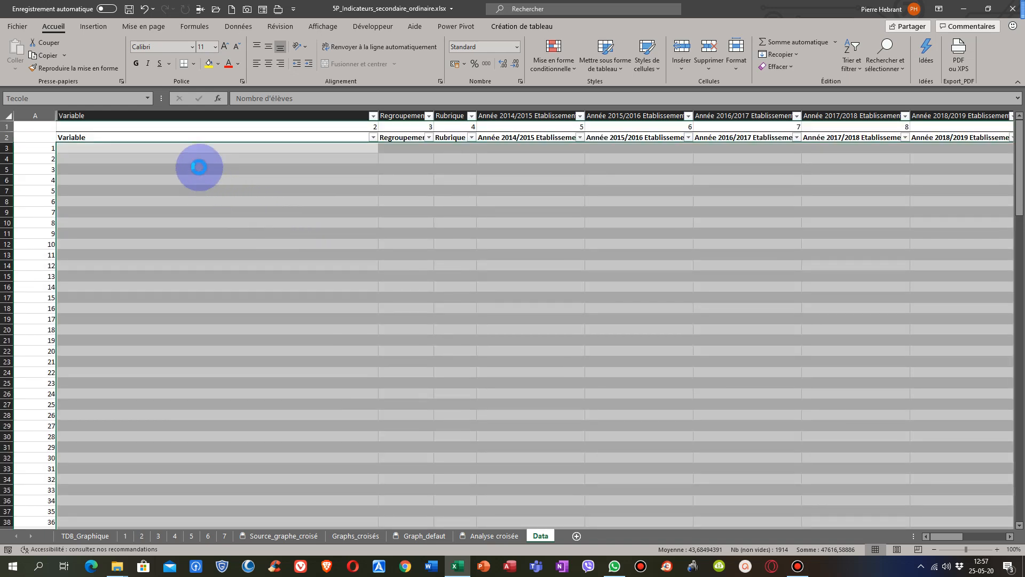
click(177, 150)
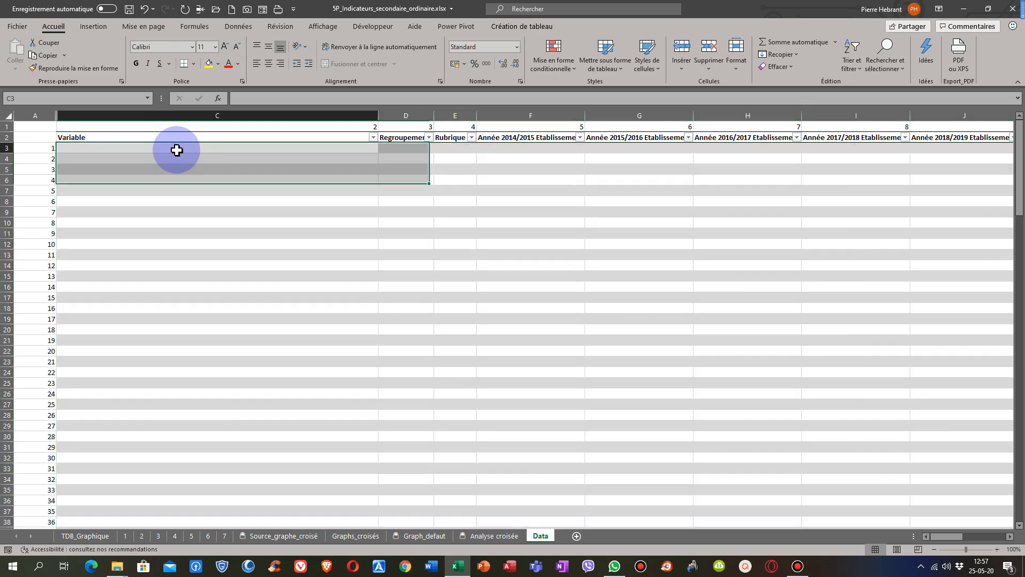
drag(934, 538, 989, 537)
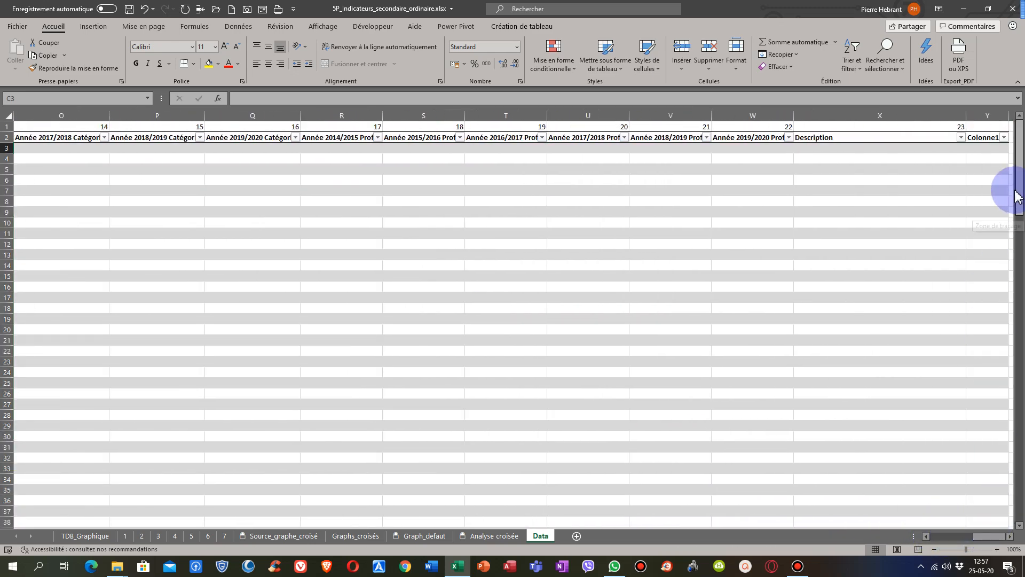
drag(1017, 209, 1013, 179)
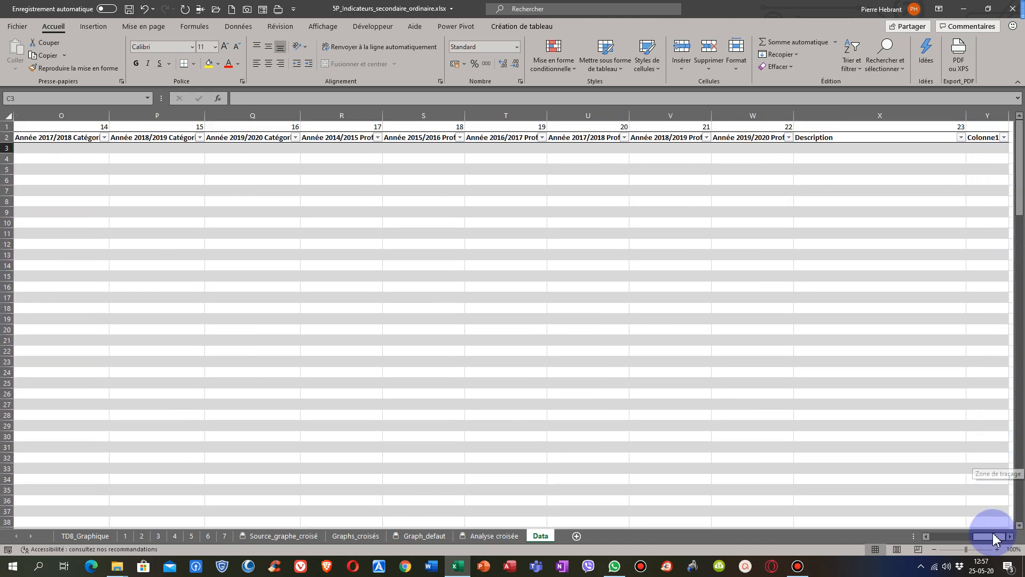
drag(991, 536, 911, 536)
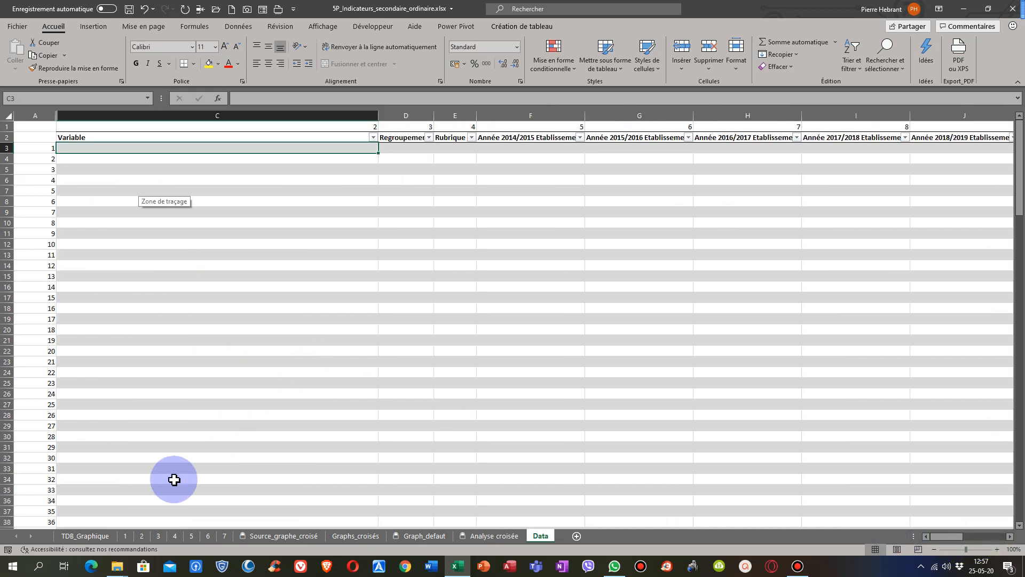
Step: Open AZC0123_PILOTAGE_INDICATEURS.csv from the Téléchargements folder and delete its N° Fase column
click(118, 568)
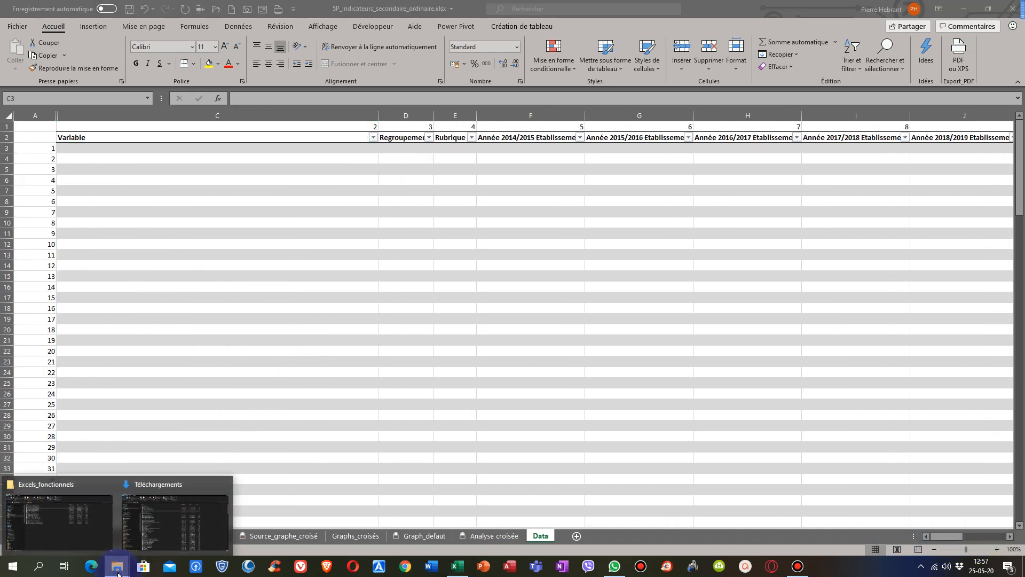
click(173, 534)
click(221, 157)
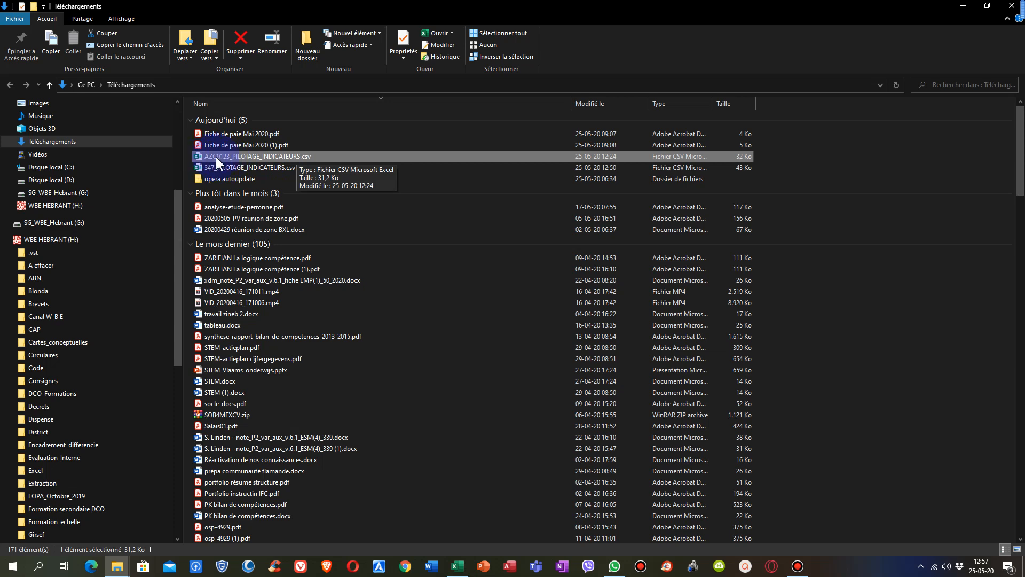
key(alt+Tab)
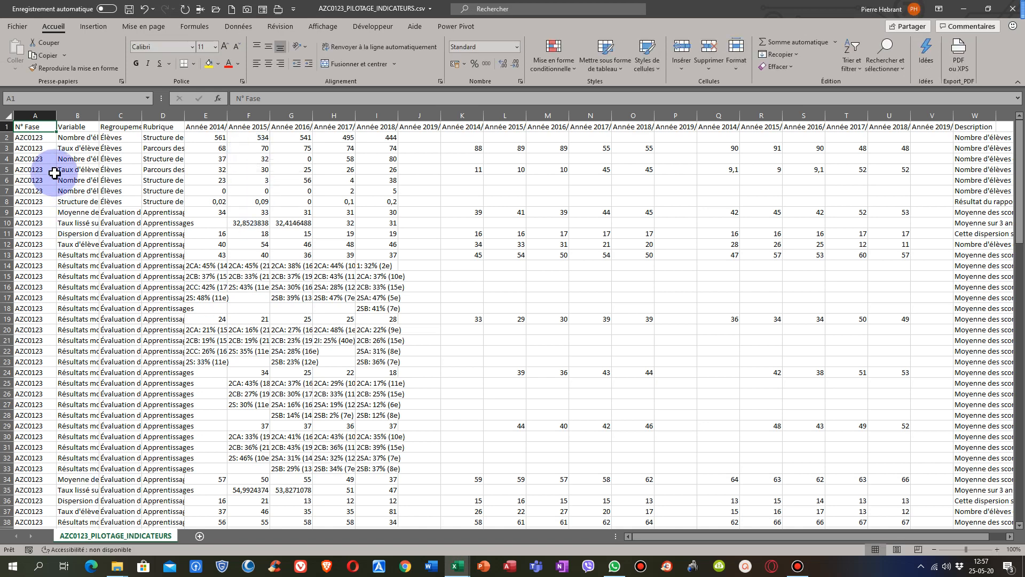
right_click(43, 114)
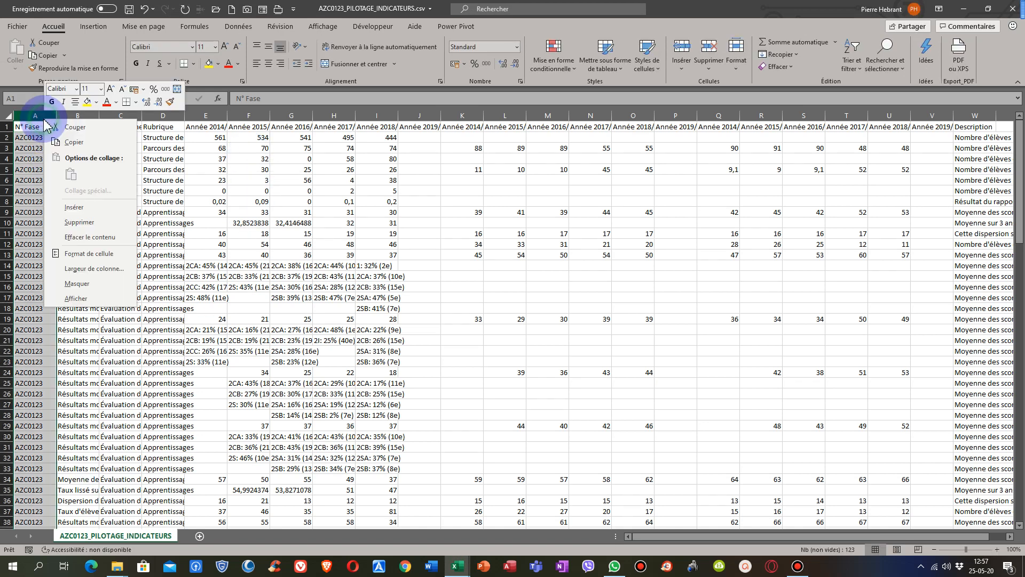
click(81, 224)
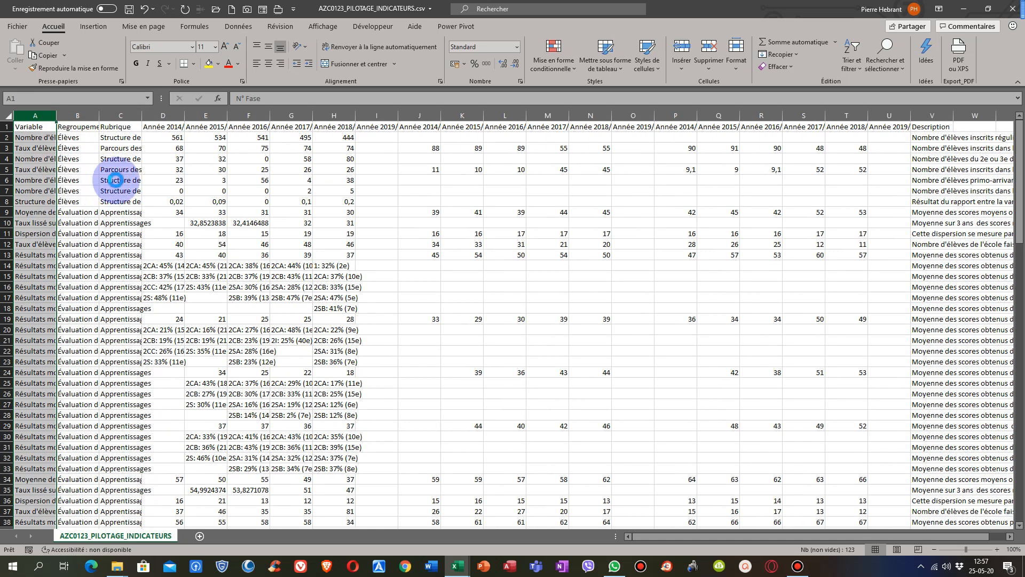
Step: Format the CSV data range A1:V123 as a table with headers, using a light black-and-white banded style
click(25, 140)
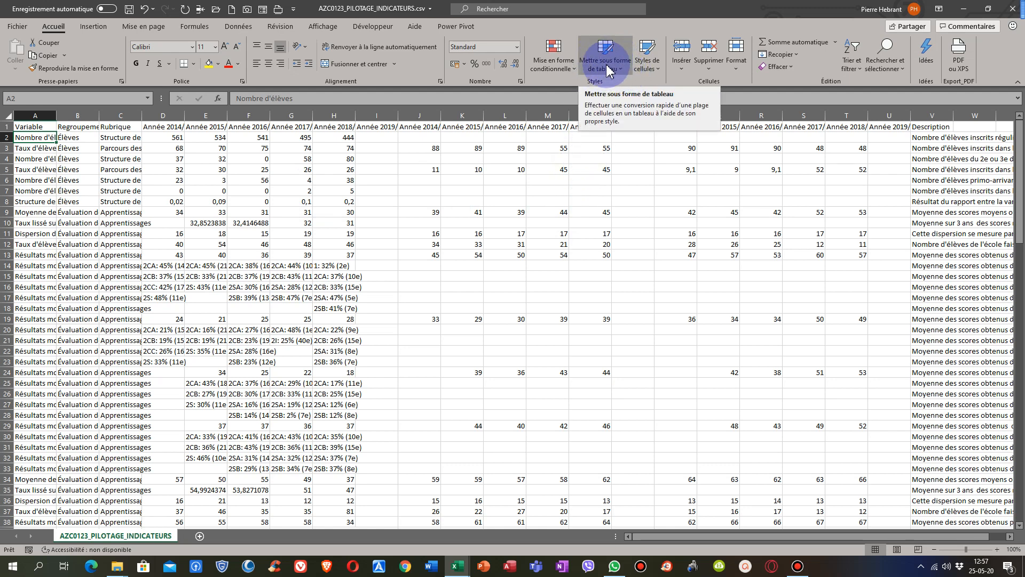
click(622, 74)
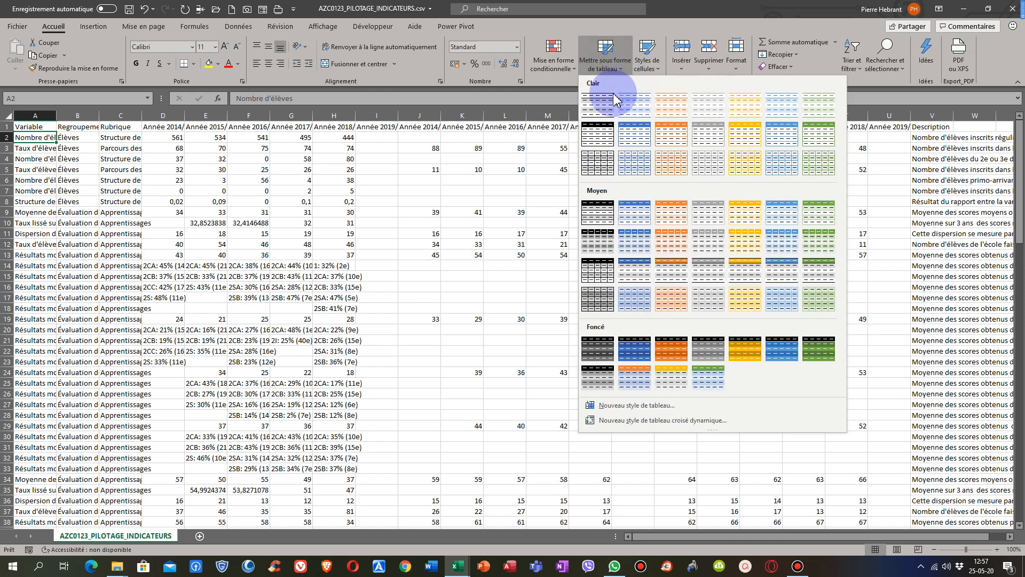
click(597, 110)
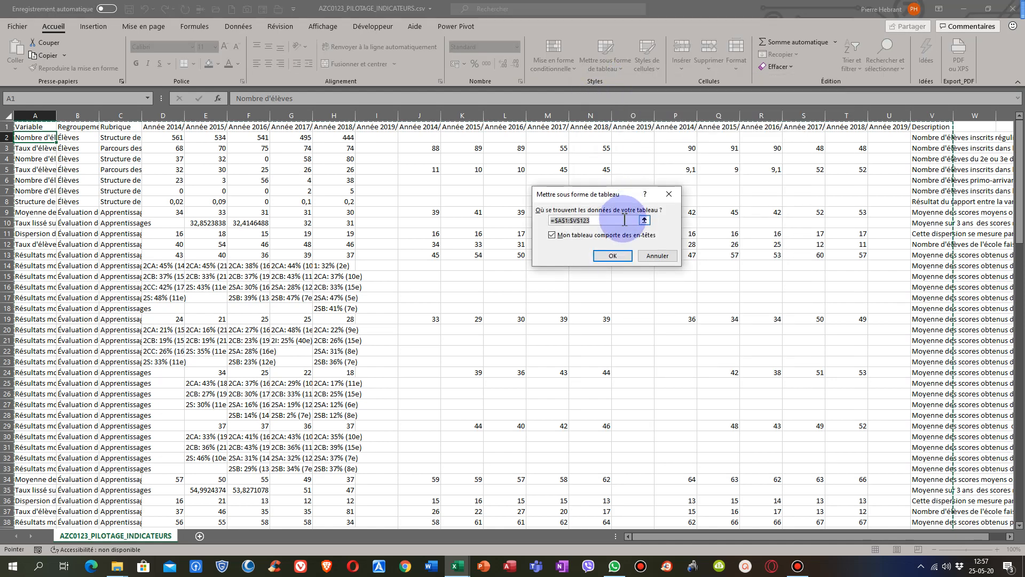
click(552, 239)
click(554, 244)
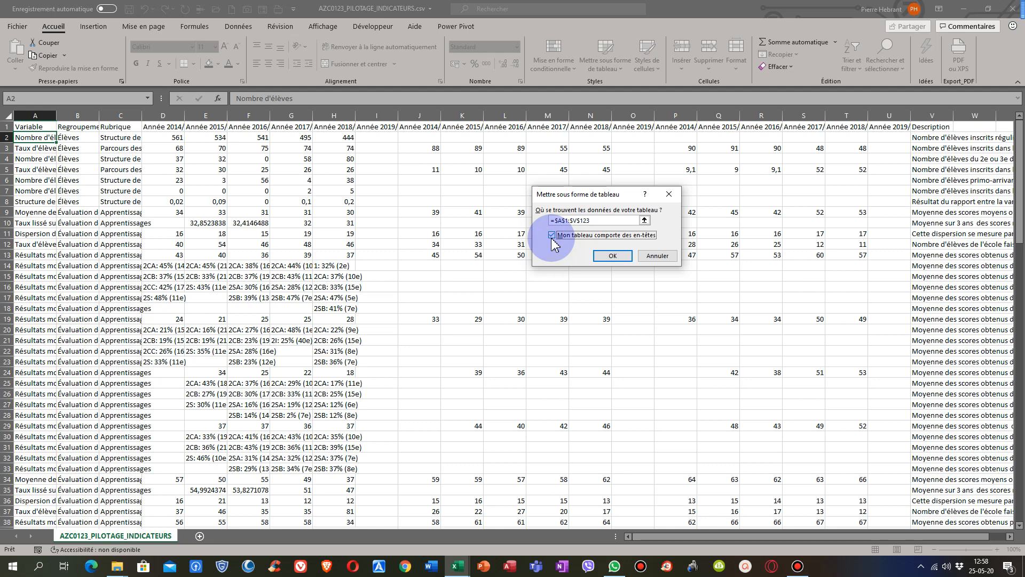
click(612, 255)
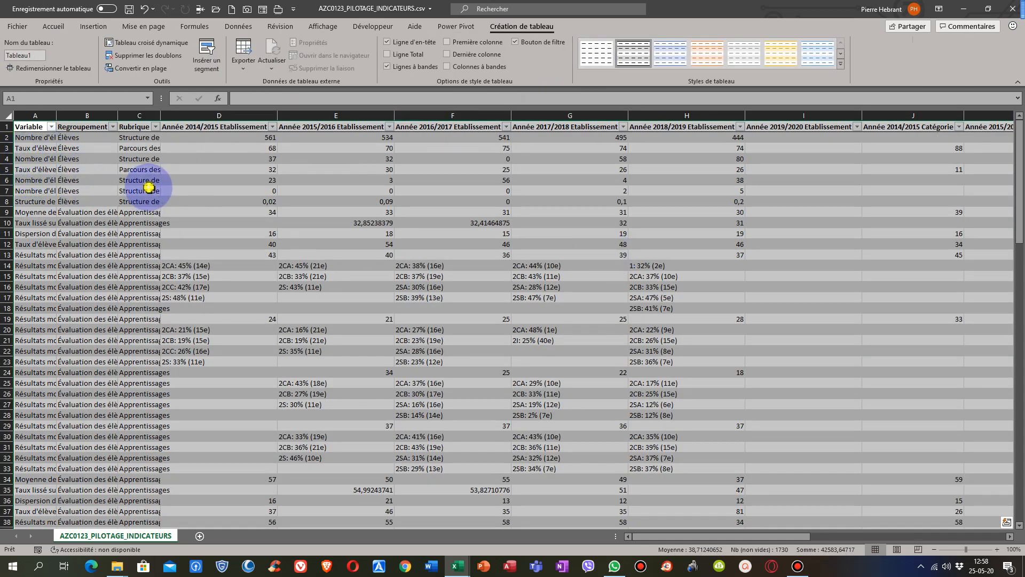
click(149, 187)
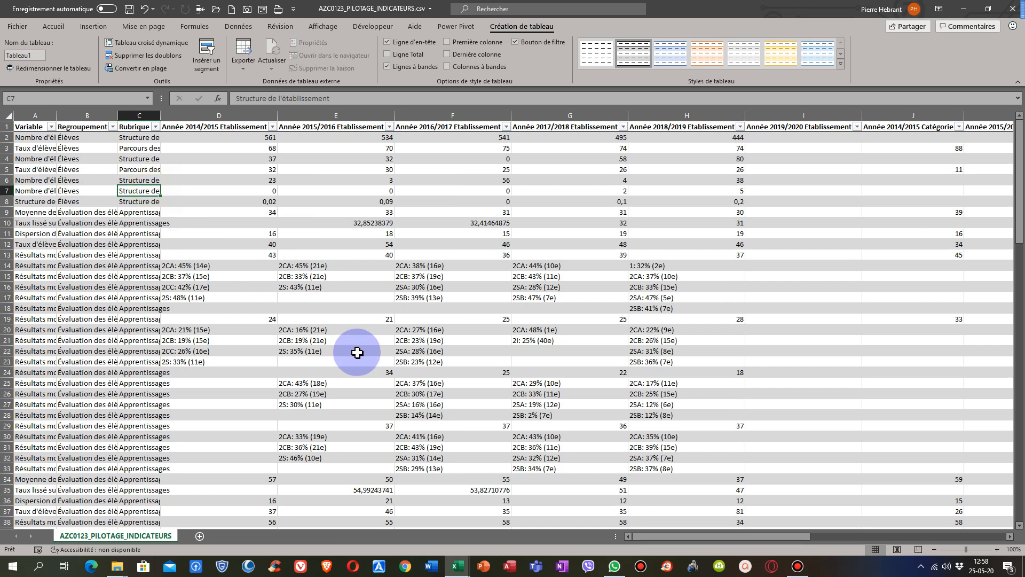
Step: Copy all table data from cell A2 to the last cell, without the header row
click(39, 140)
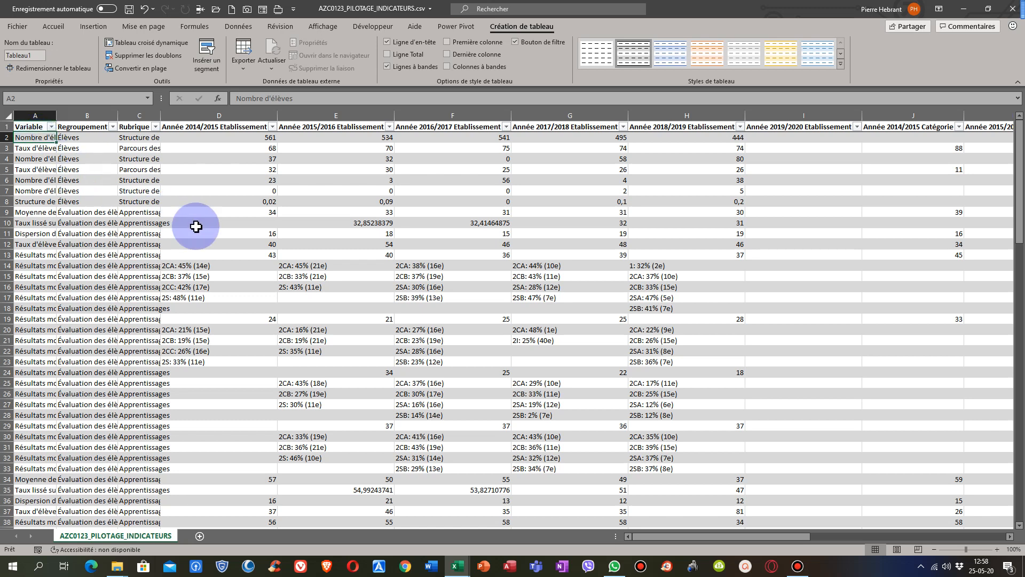
key(ctrl+shift+End)
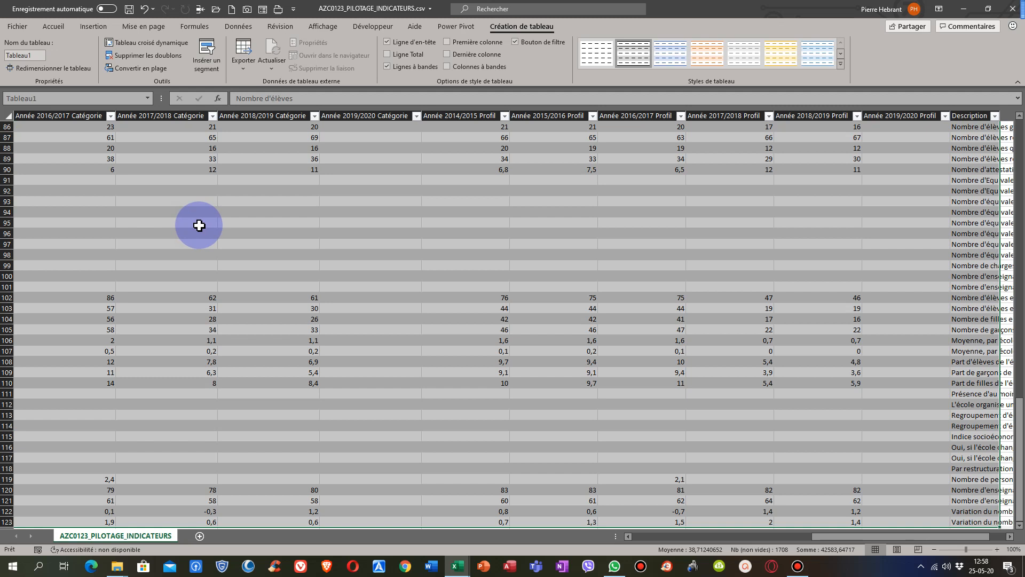
key(ctrl+c)
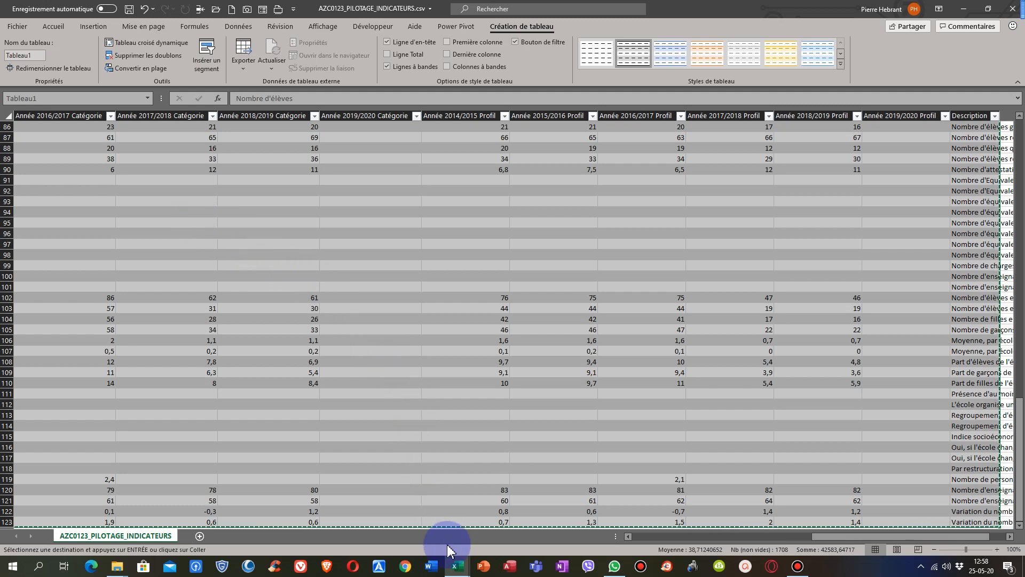
Step: Switch to 5P_Indicateurs_secondaire_ordinaire.xlsx and paste the copied data as values only at cell C3 of the Data sheet
click(460, 571)
click(388, 525)
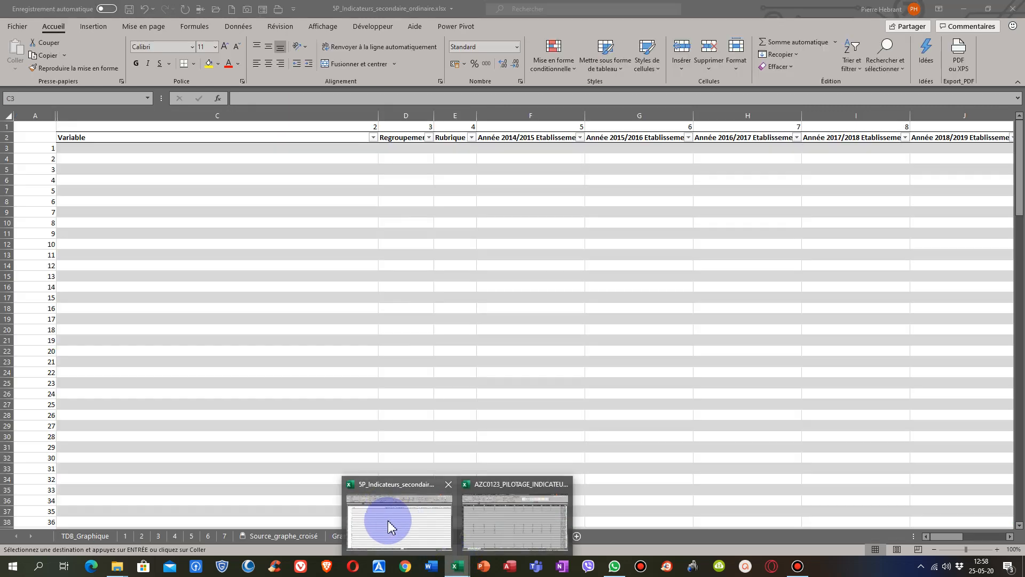
click(115, 158)
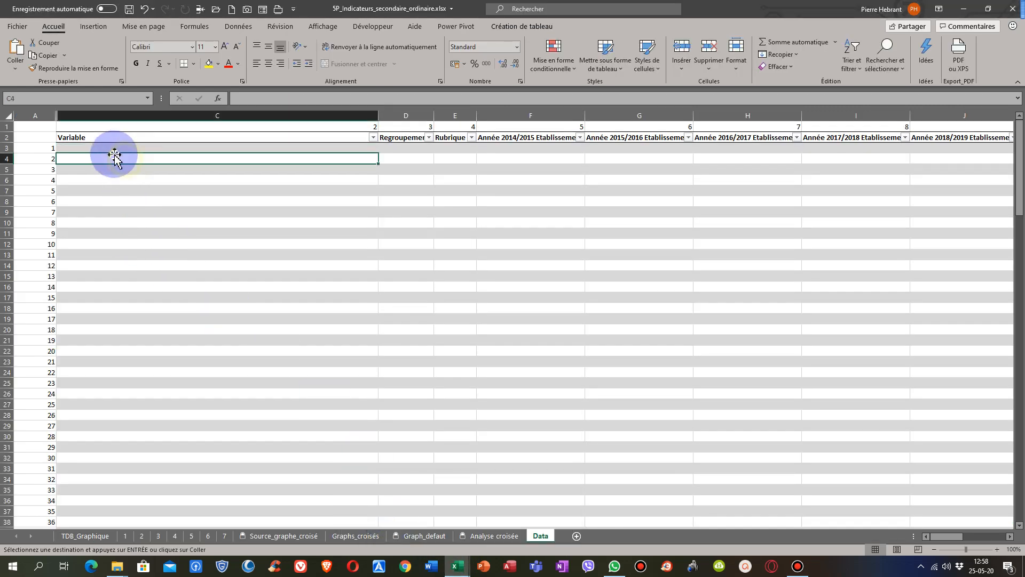
click(105, 147)
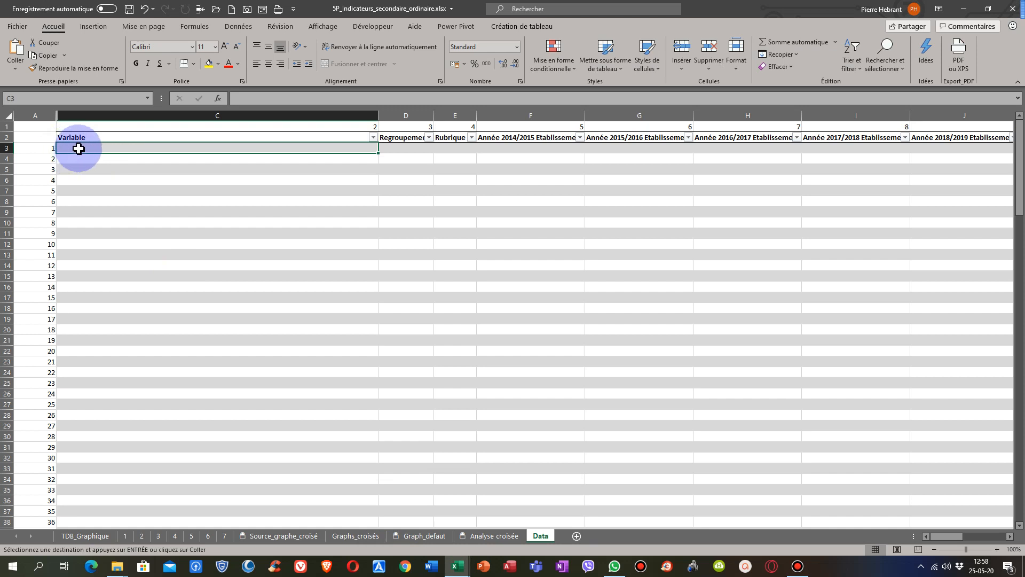
click(14, 67)
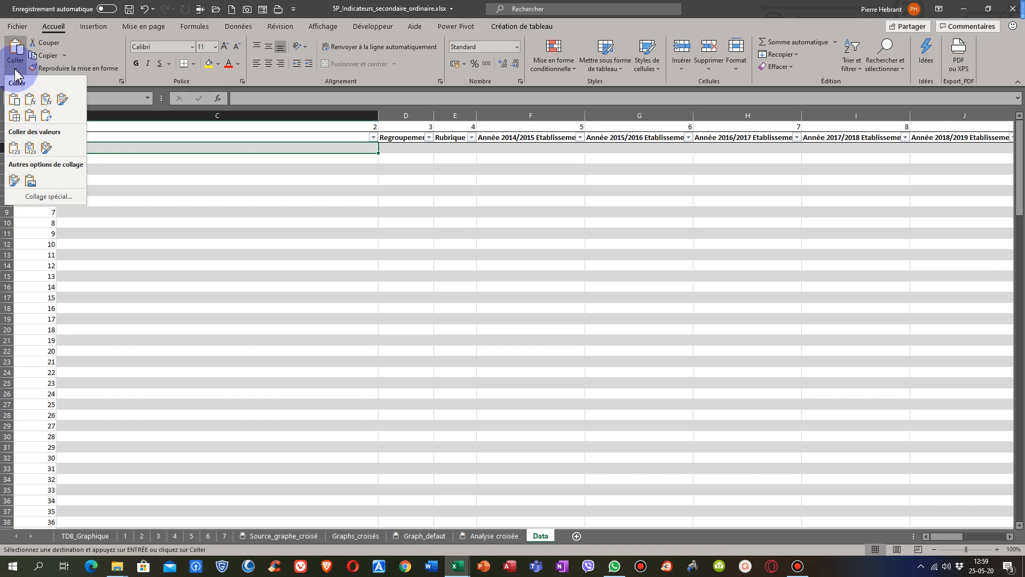
click(12, 147)
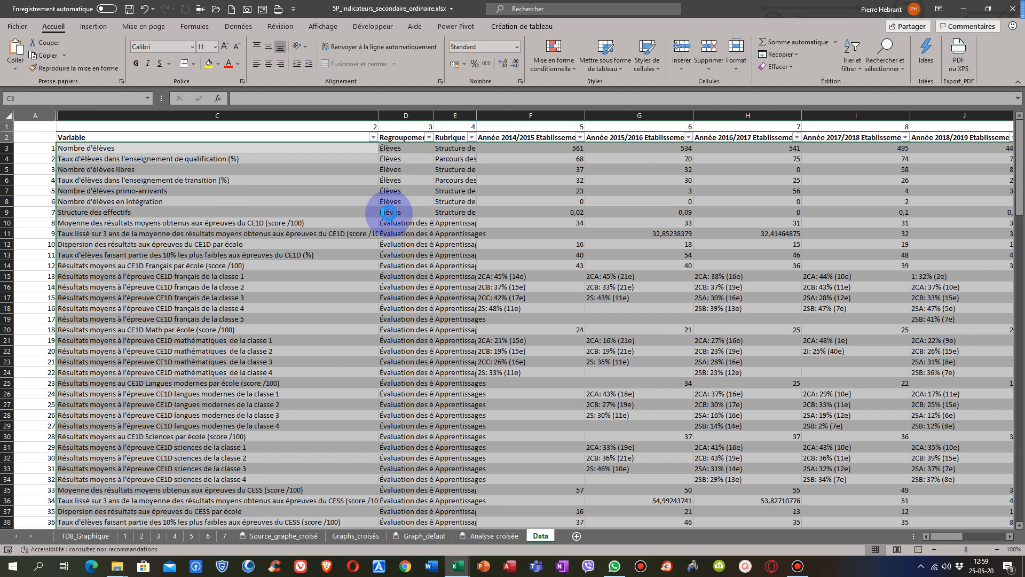
Step: Copy the pasted data block on the Data sheet, paste it back in place at C3, and save the workbook
key(ctrl+c)
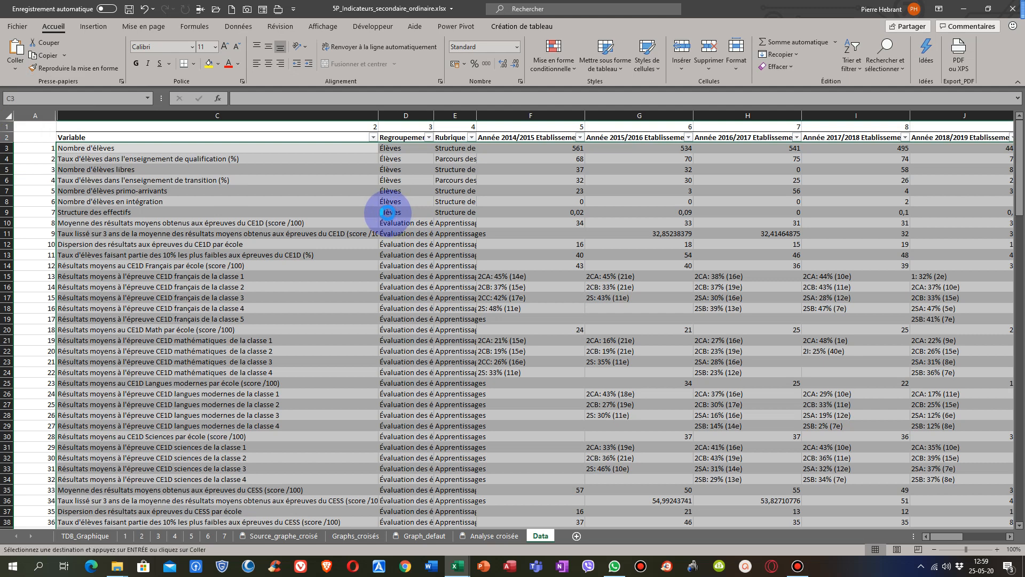
key(ctrl+v)
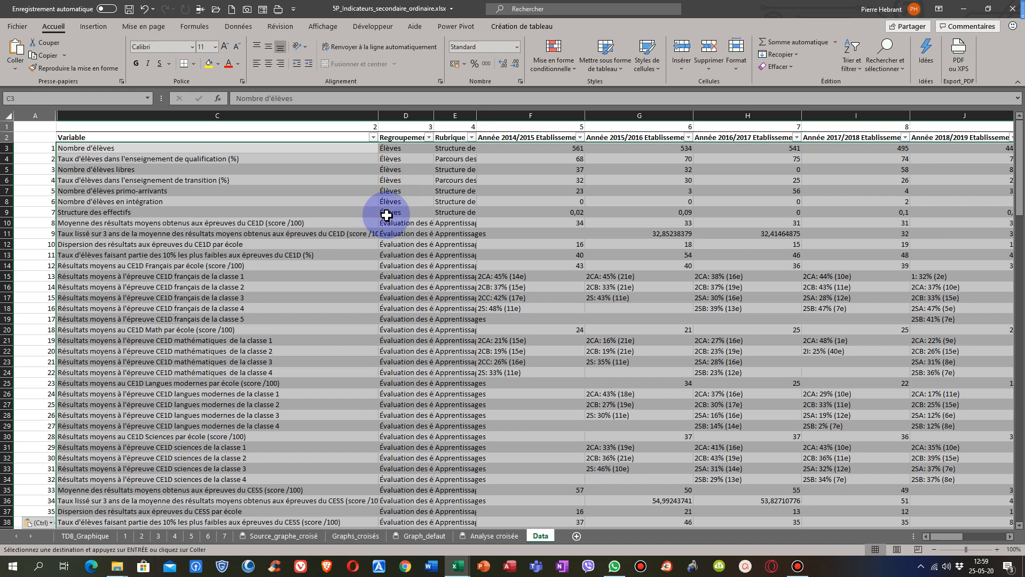
click(386, 213)
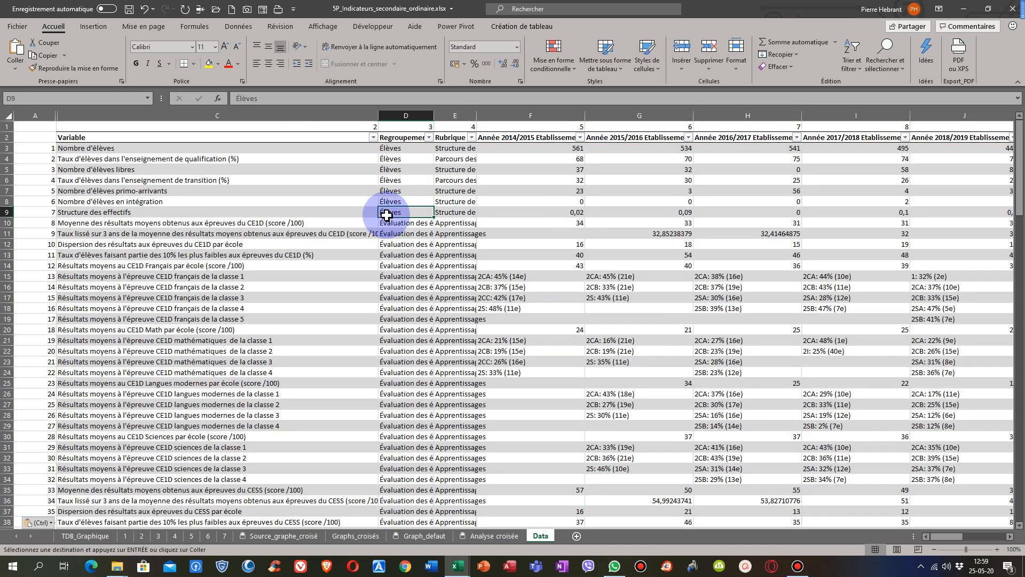
click(130, 9)
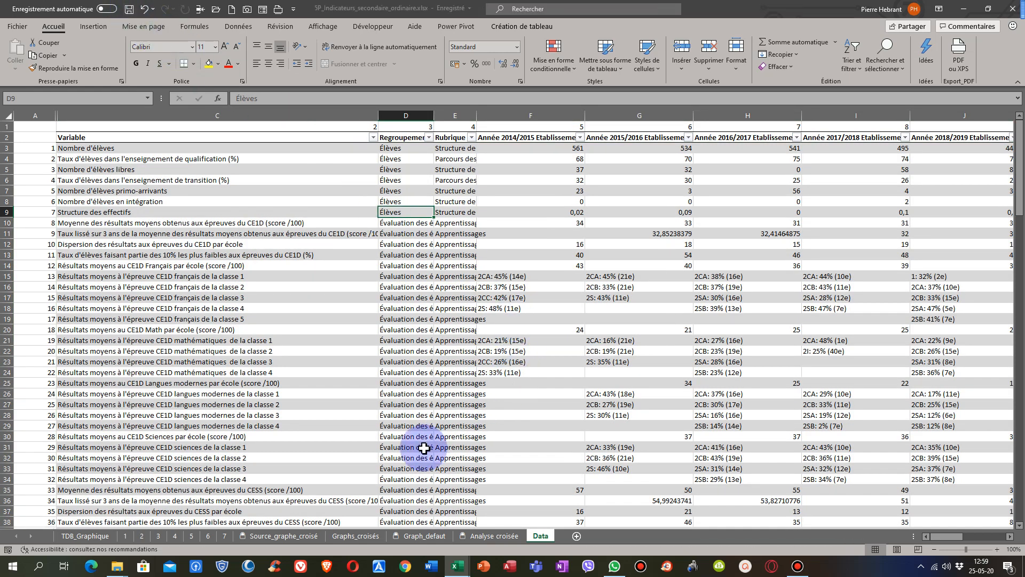
Step: Open the TDB_Graphique sheet and follow the CE1D - Langues modernes picture to its source cell on Graphs_croisés
click(77, 537)
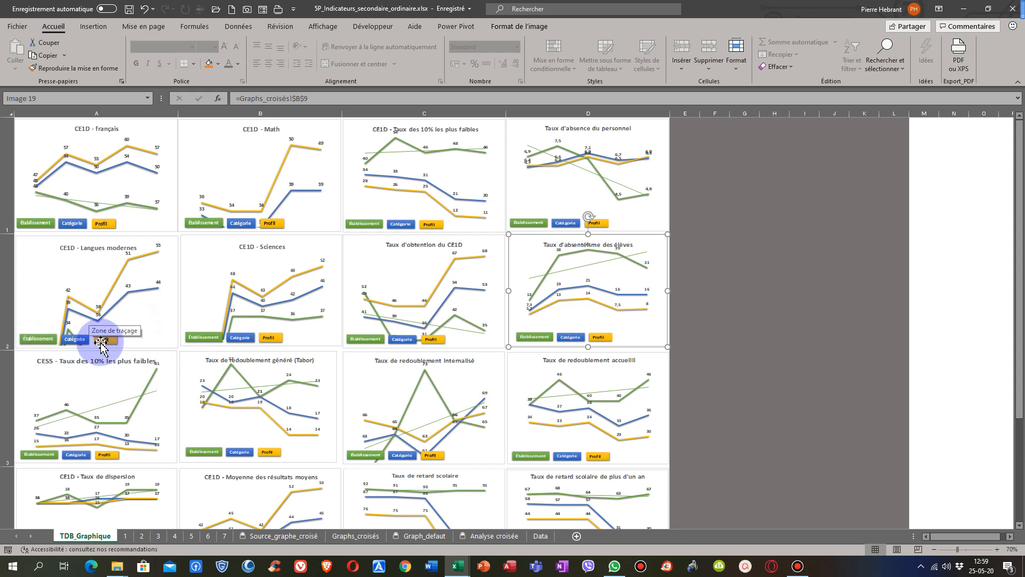
click(169, 262)
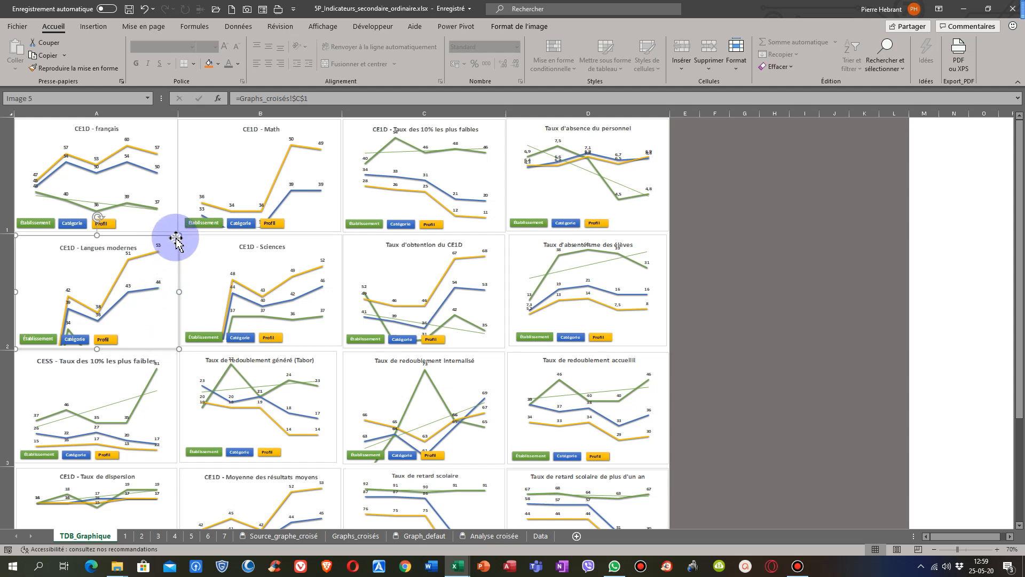
double_click(179, 252)
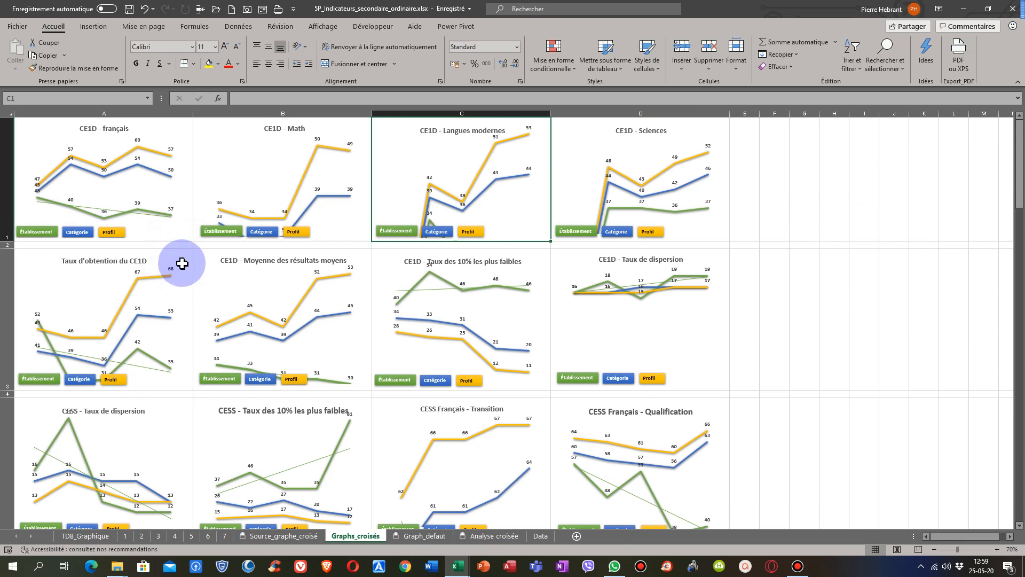
Step: Display the axes on the Taux d'obtention du CE1D chart
click(182, 263)
click(178, 258)
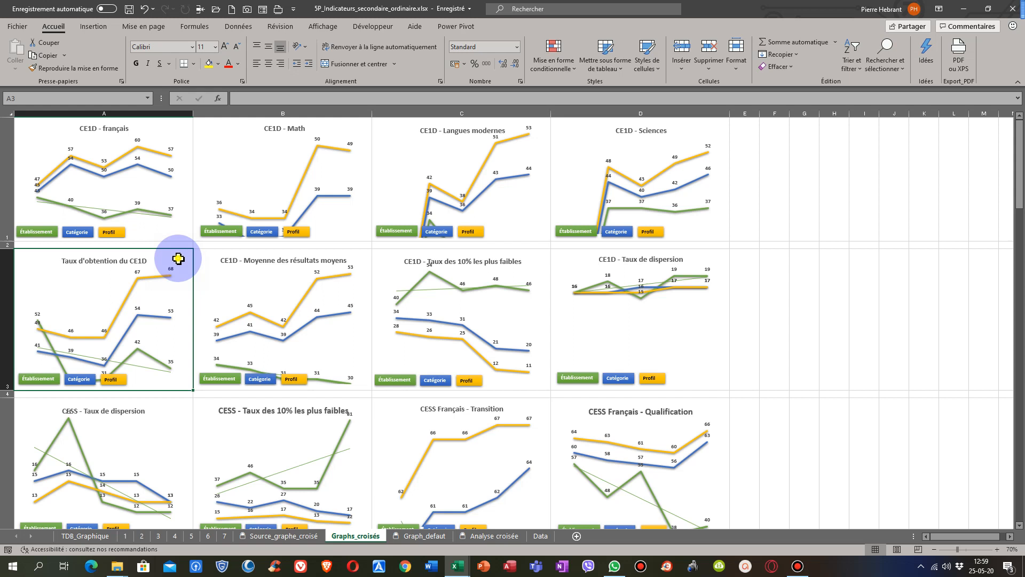
click(179, 297)
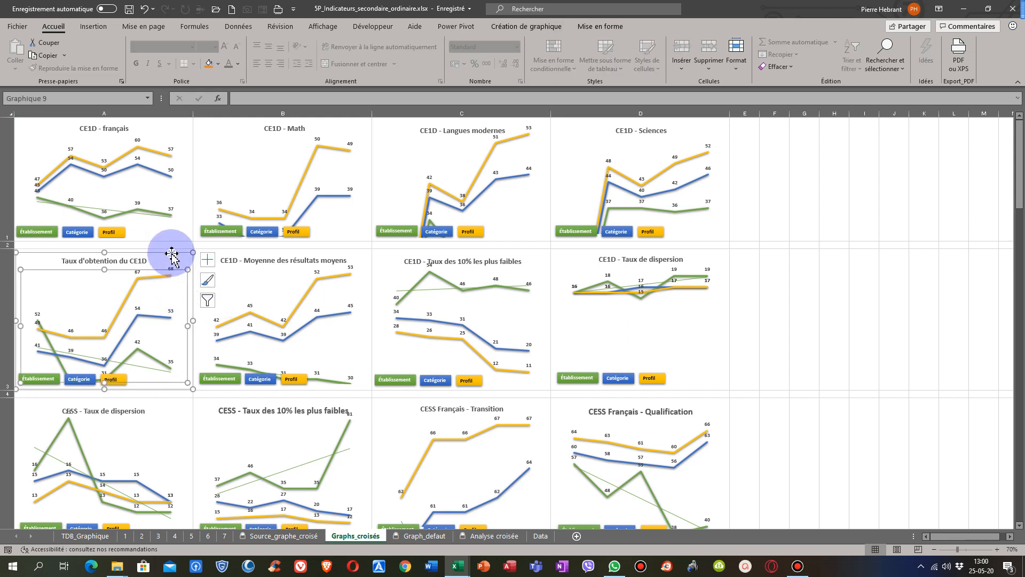
click(208, 261)
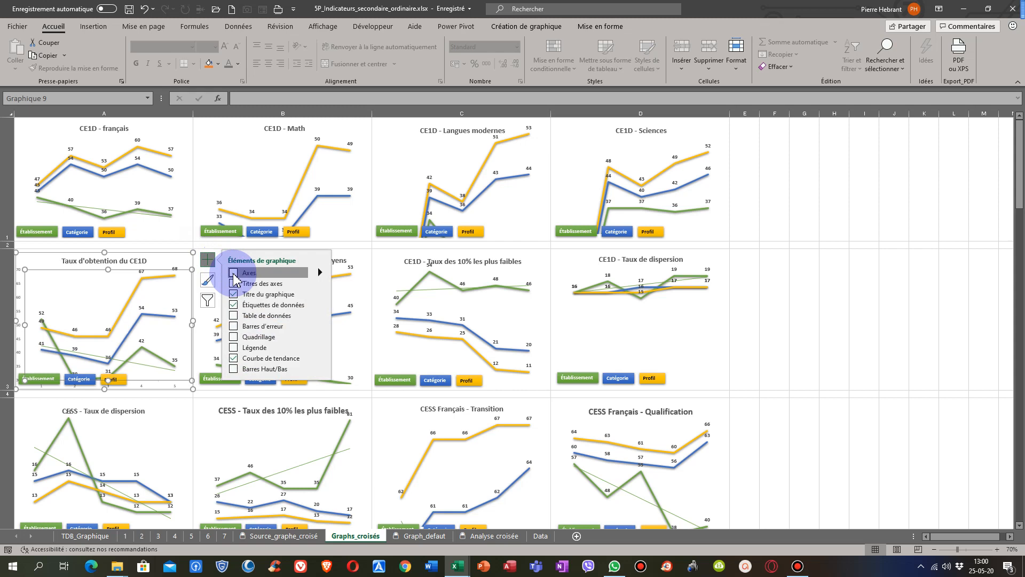
click(234, 273)
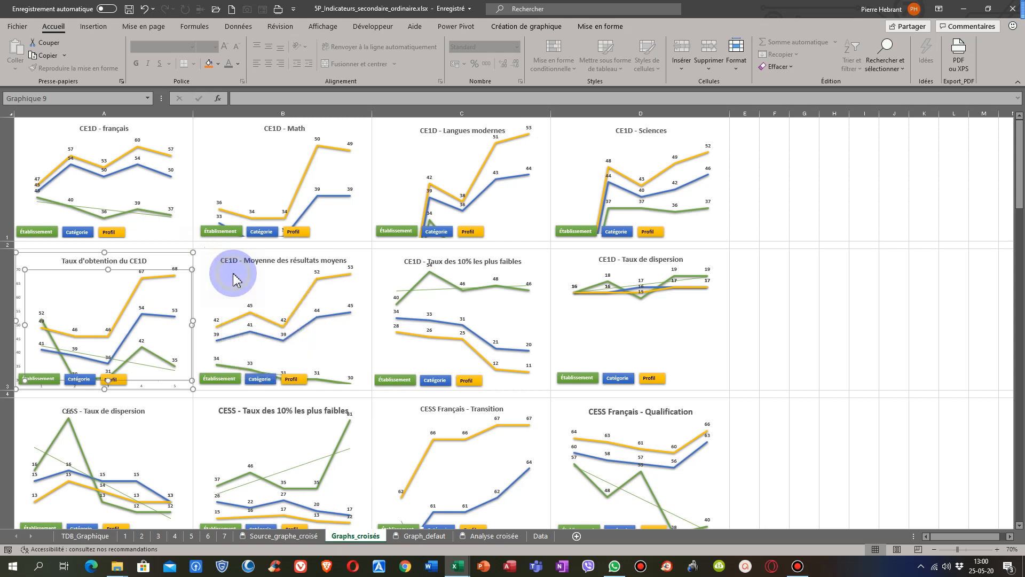
Step: Set the vertical axis limits of the Taux d'obtention du CE1D chart to a minimum of 26 and a maximum of 71
click(18, 285)
double_click(19, 291)
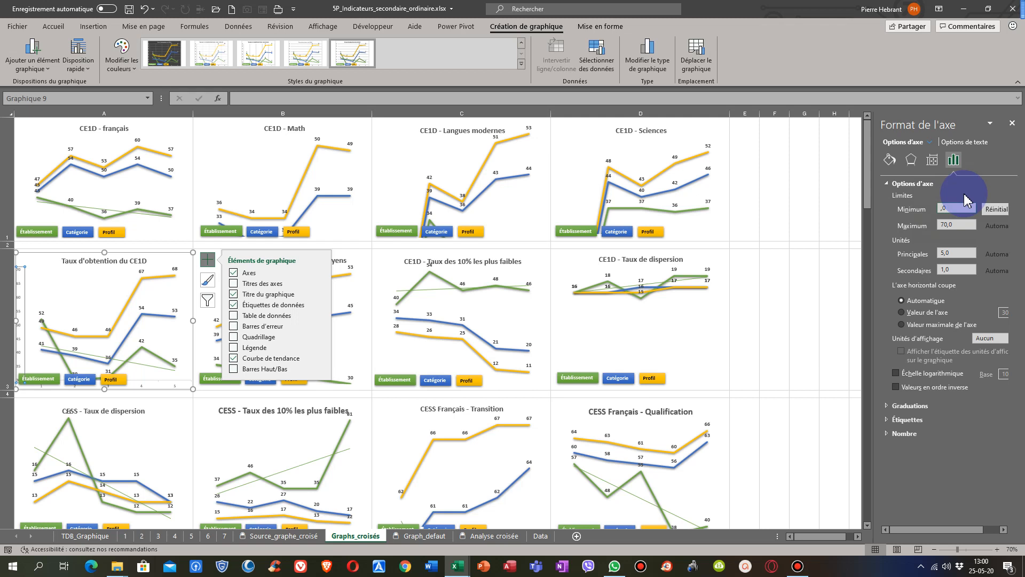
text(26)
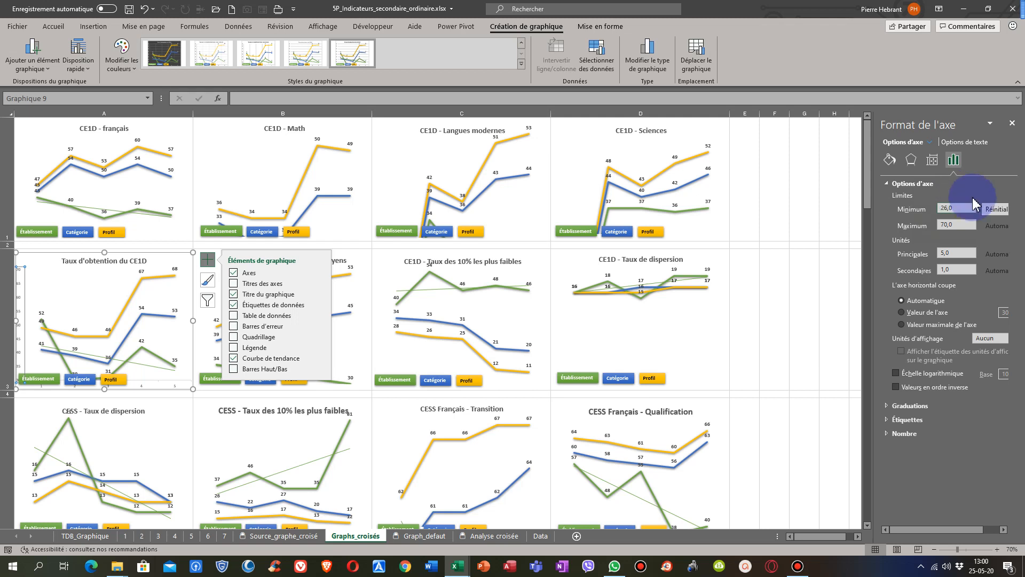
click(965, 224)
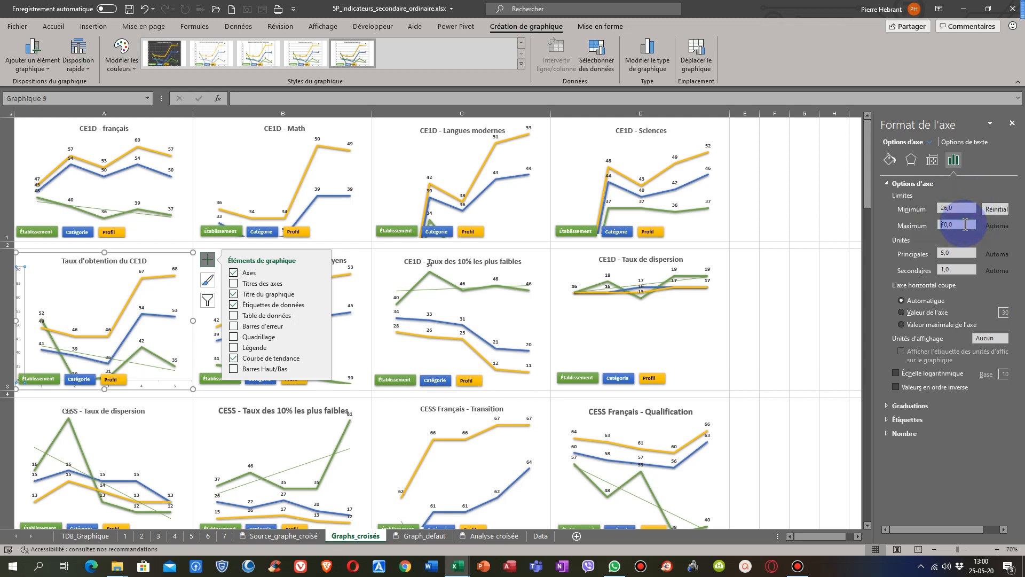
text(71)
key(Return)
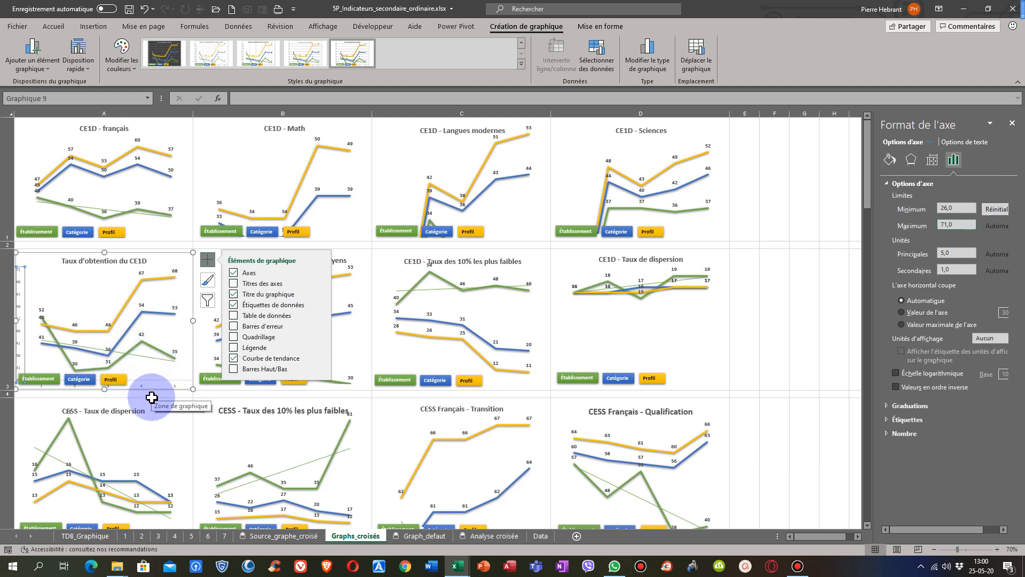
Step: Return to the CE1D - Langues modernes source chart through its TDB_Graphique picture and display the chart's axes
click(86, 536)
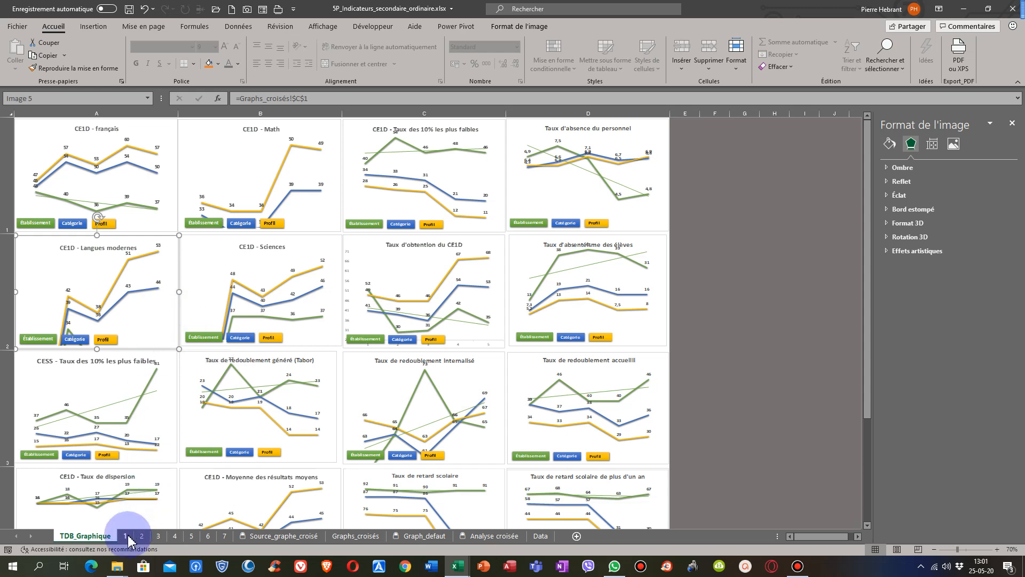
click(178, 335)
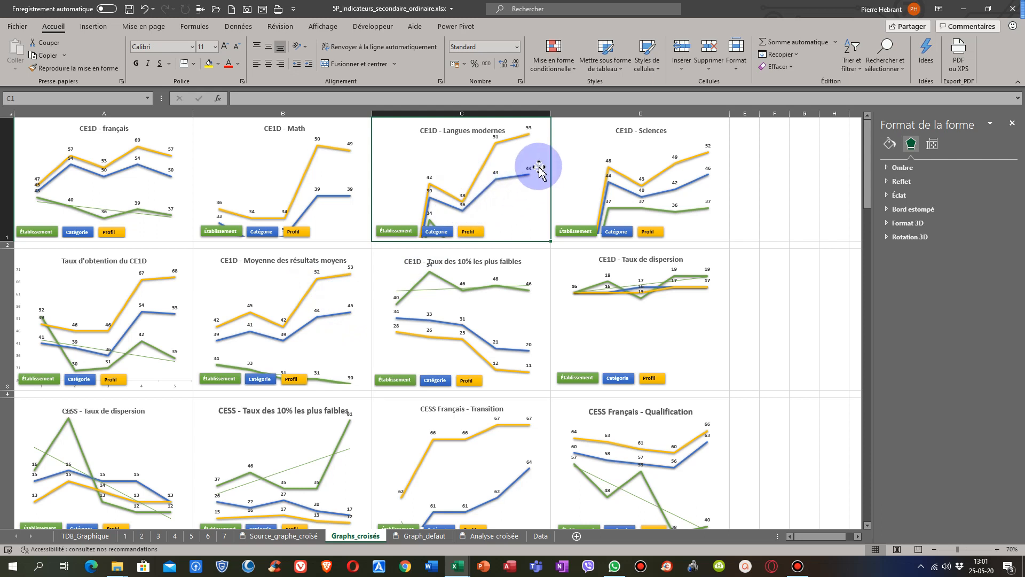
click(548, 131)
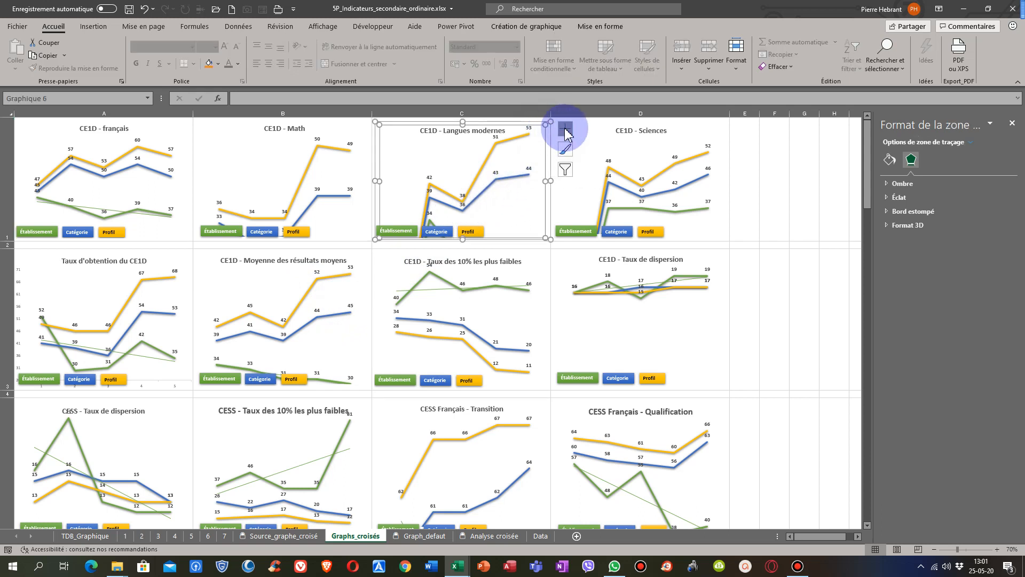
click(566, 130)
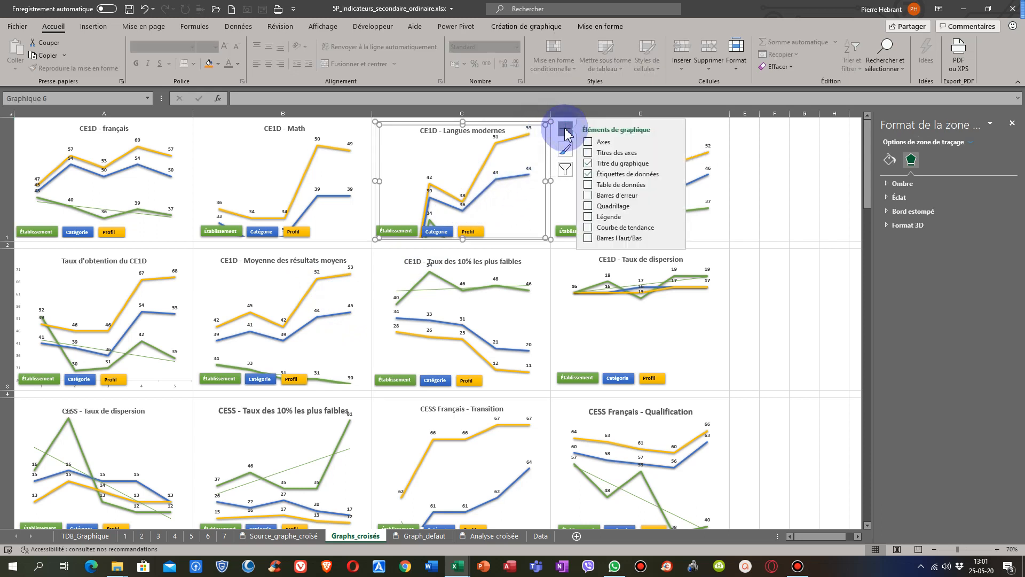
click(592, 143)
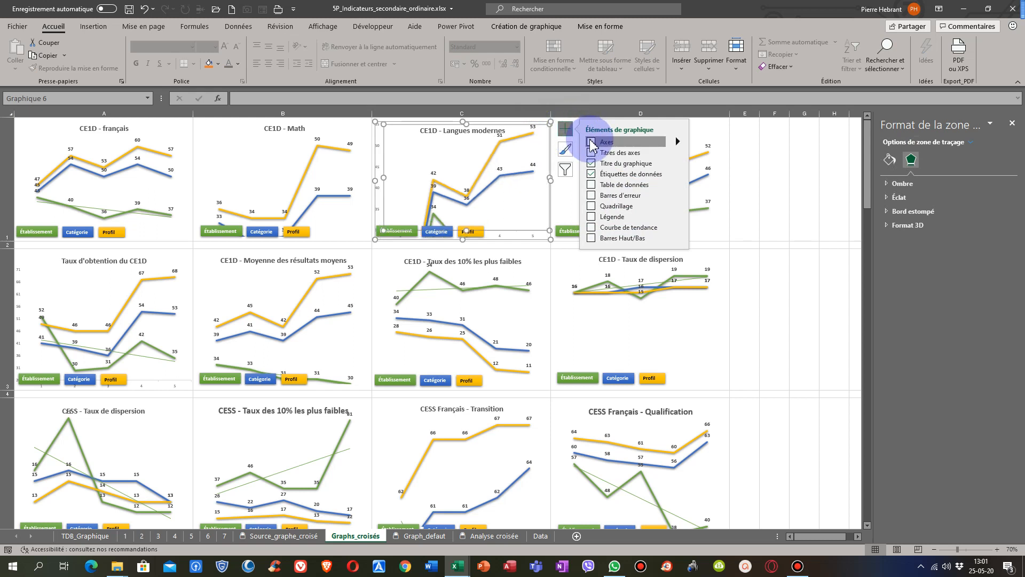
key(Escape)
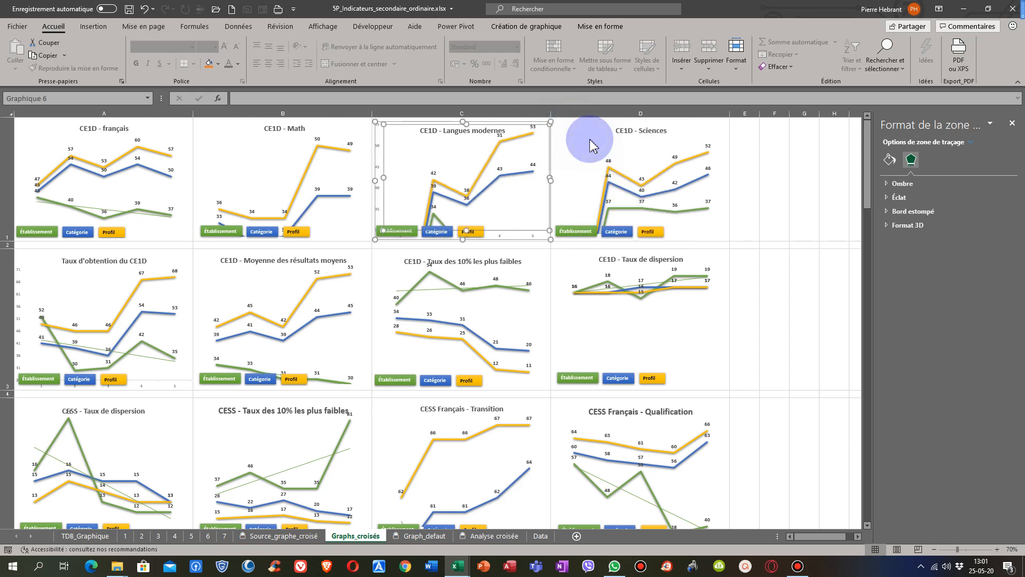
Step: Set the vertical axis maximum of the CE1D - Langues modernes chart to 57
click(380, 149)
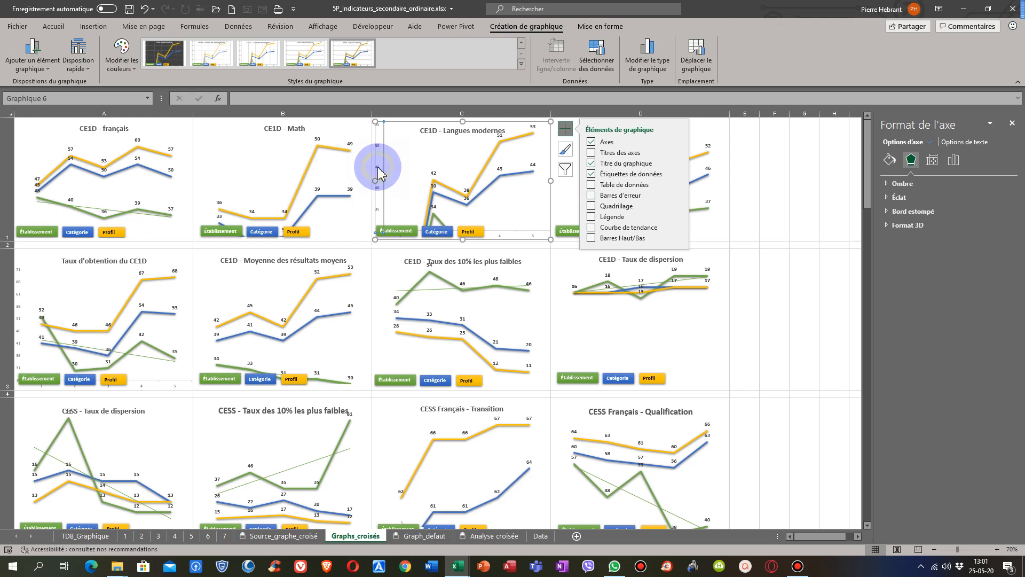
click(953, 161)
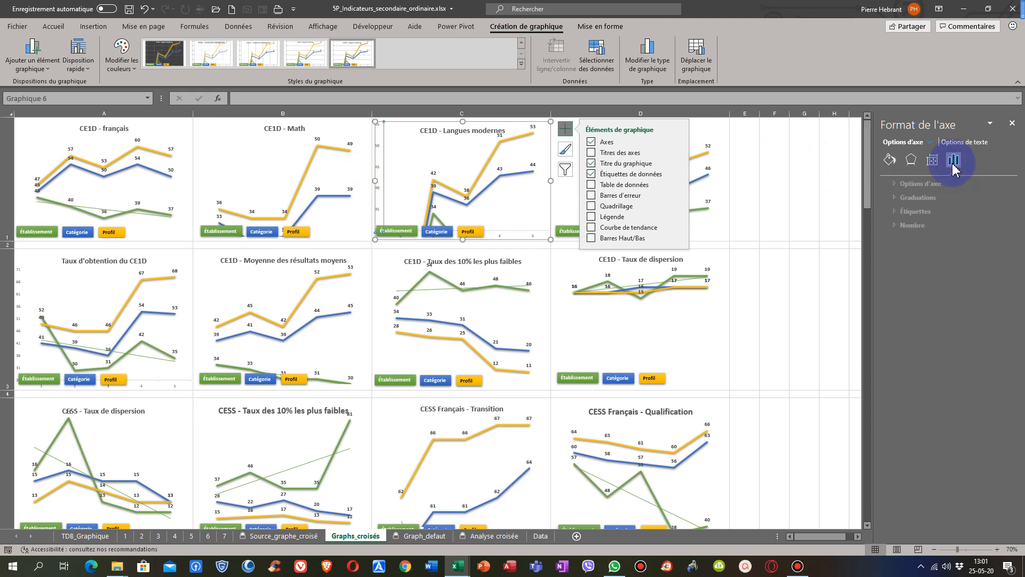
click(914, 184)
click(955, 208)
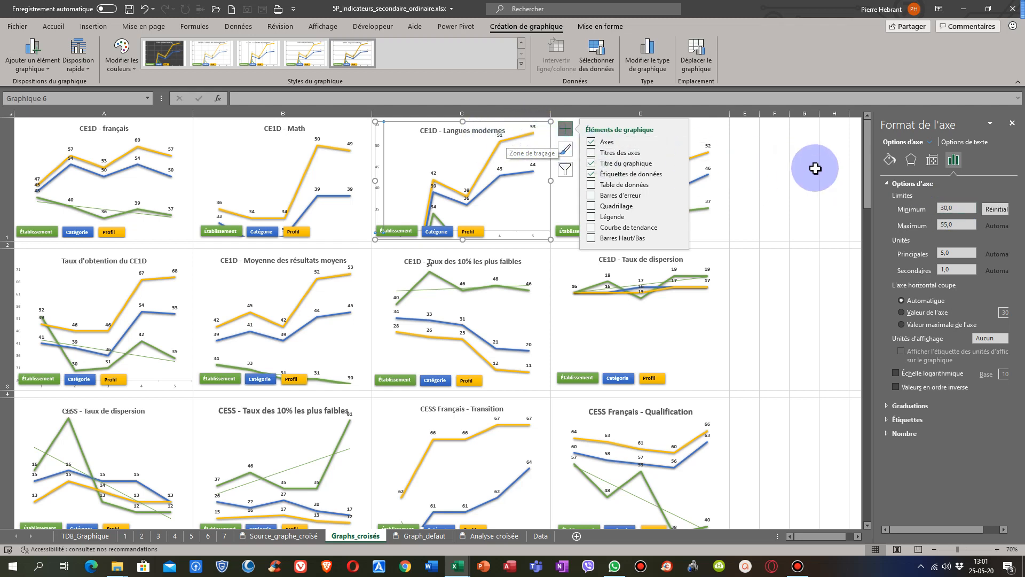
click(946, 225)
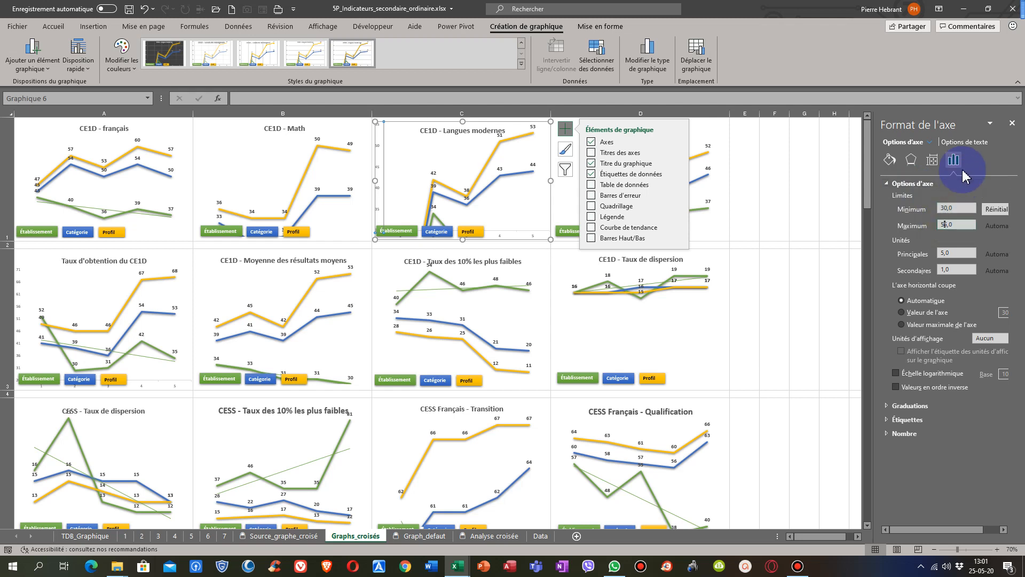
text(7)
Step: Try vertical axis minimums of 20 and 0 on the CE1D - Langues modernes chart
click(959, 209)
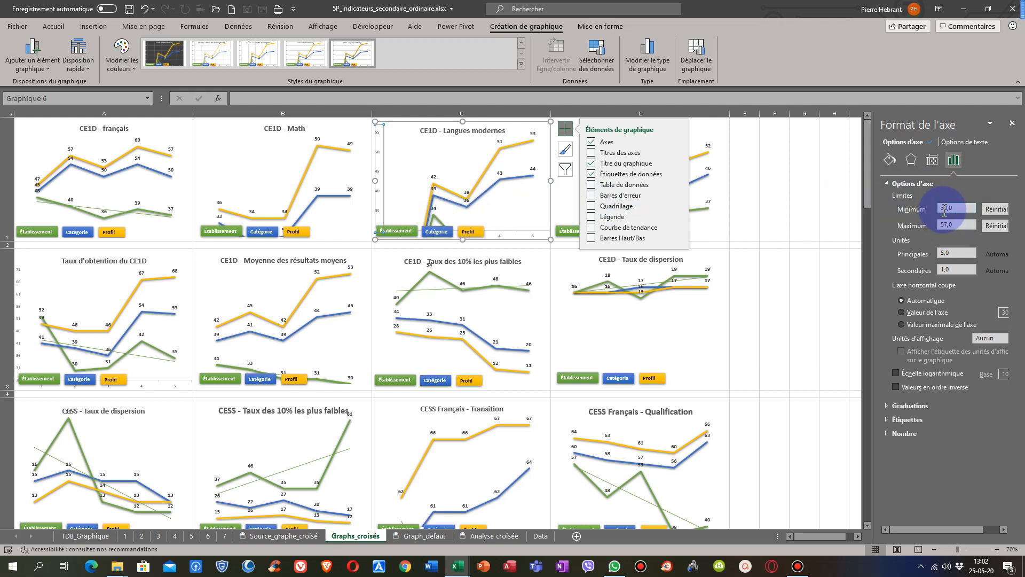
click(1012, 124)
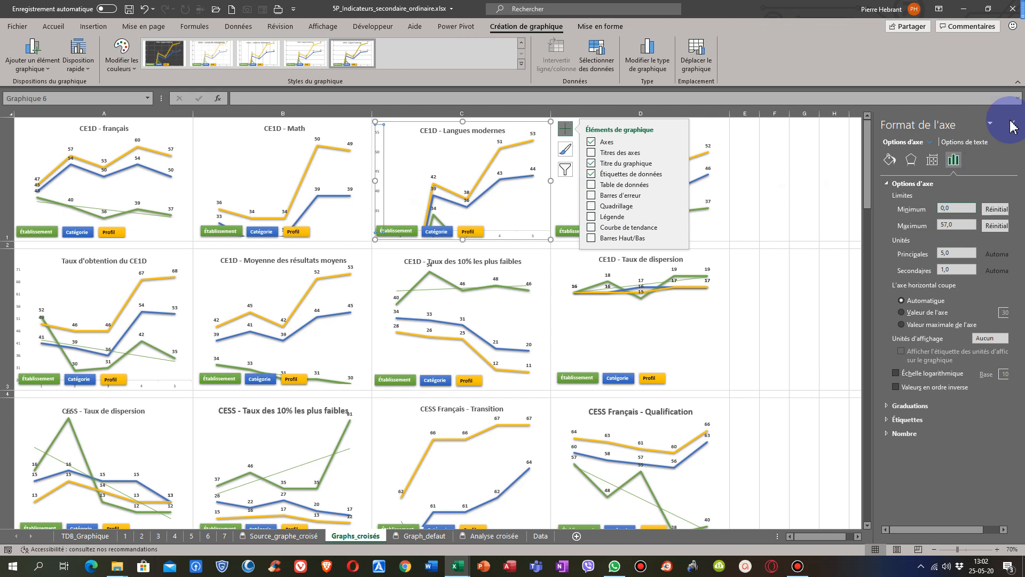
click(943, 208)
text(2)
click(941, 225)
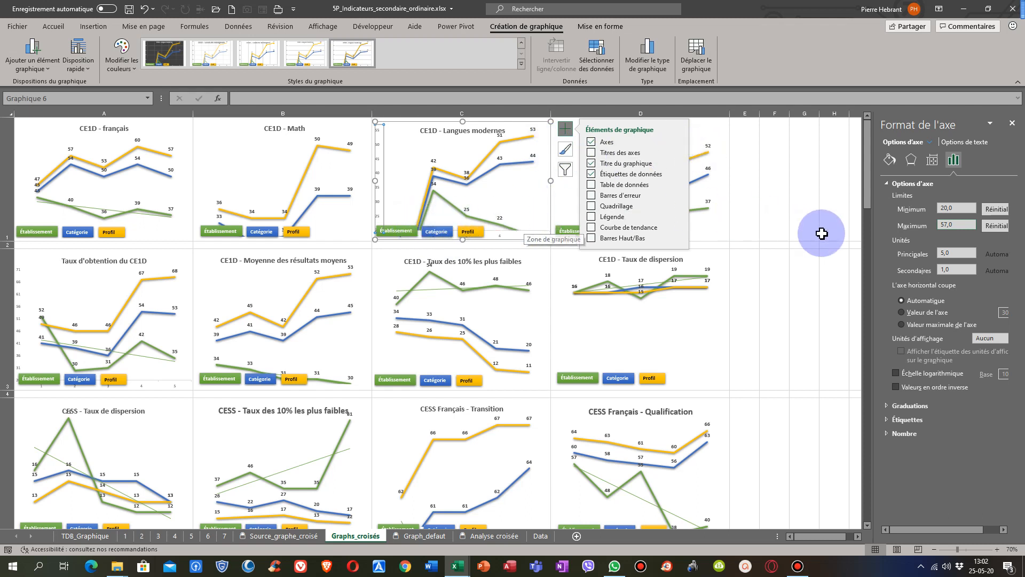
double_click(943, 208)
click(943, 207)
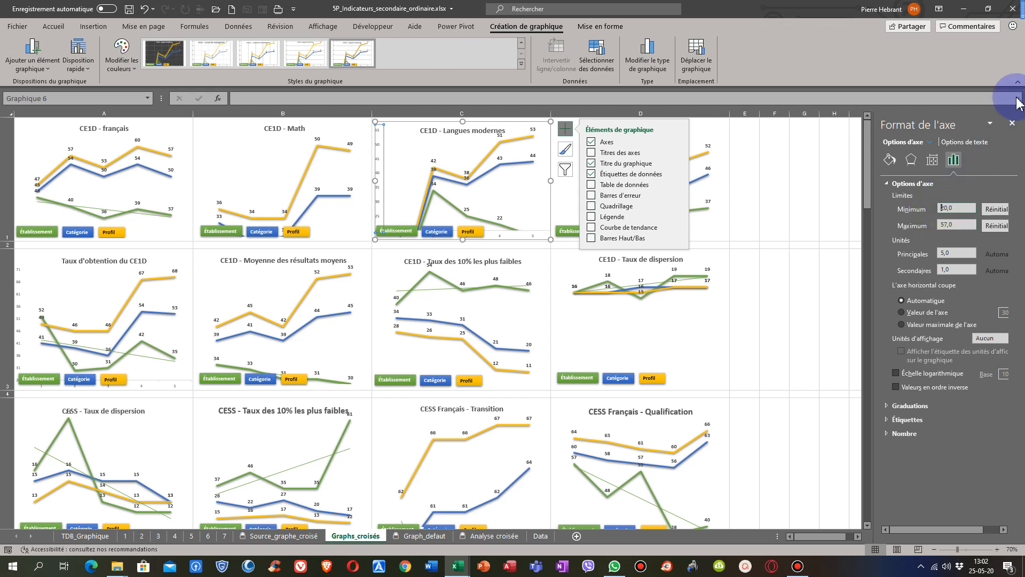
key(Delete)
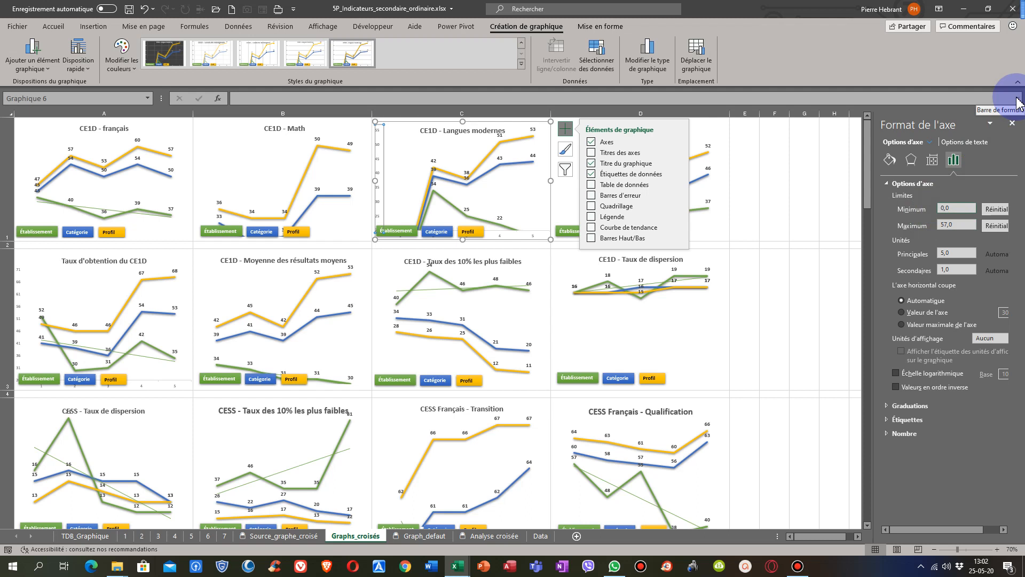
click(956, 224)
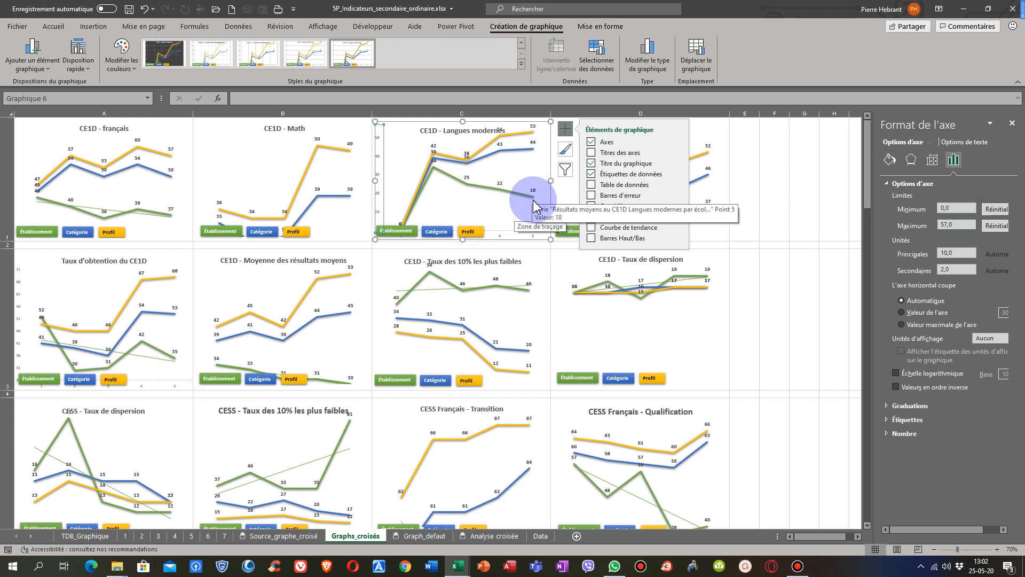
Step: Set the vertical axis minimum of the CE1D - Langues modernes chart to 16
double_click(944, 207)
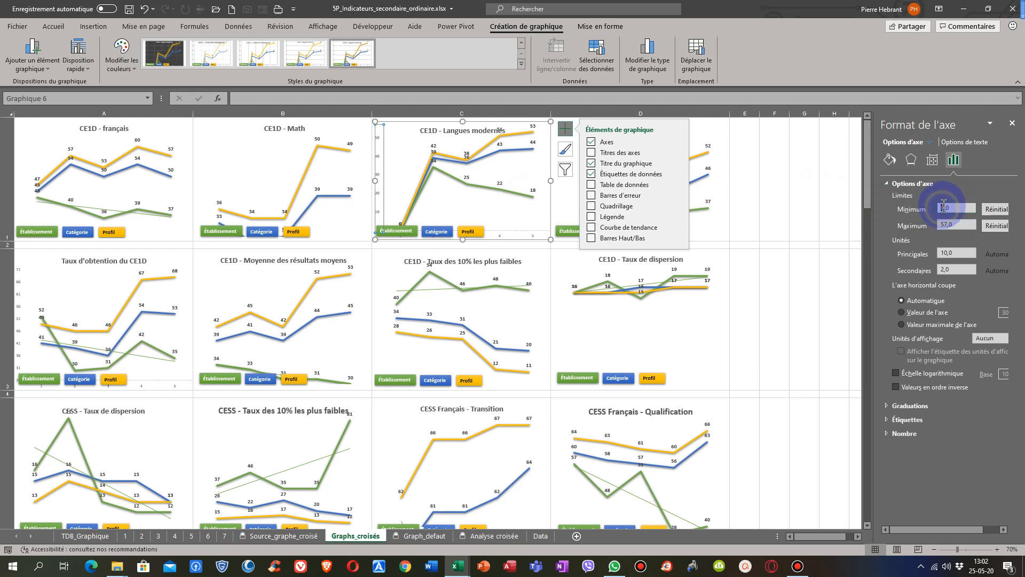
text(16)
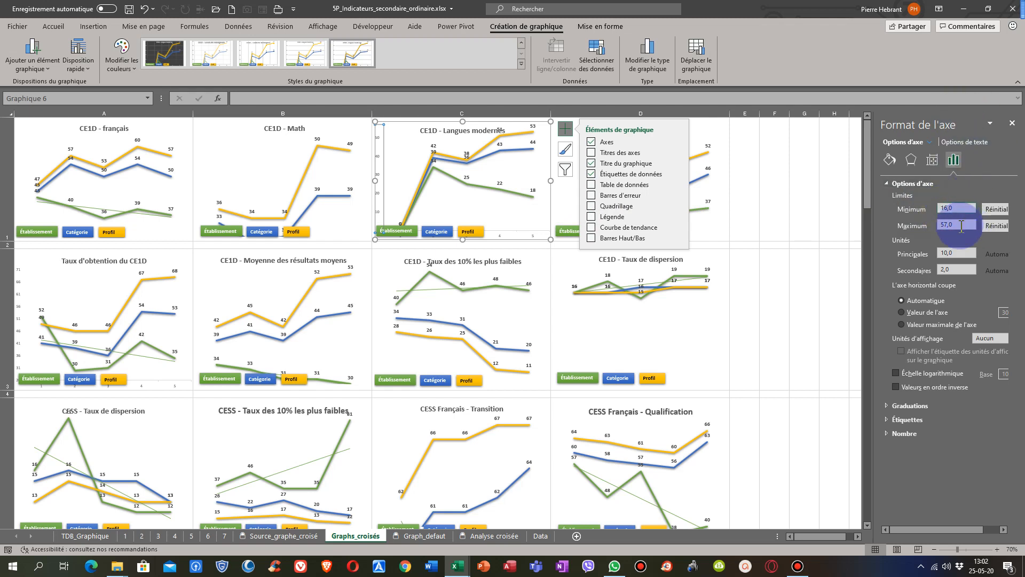
click(961, 227)
double_click(965, 226)
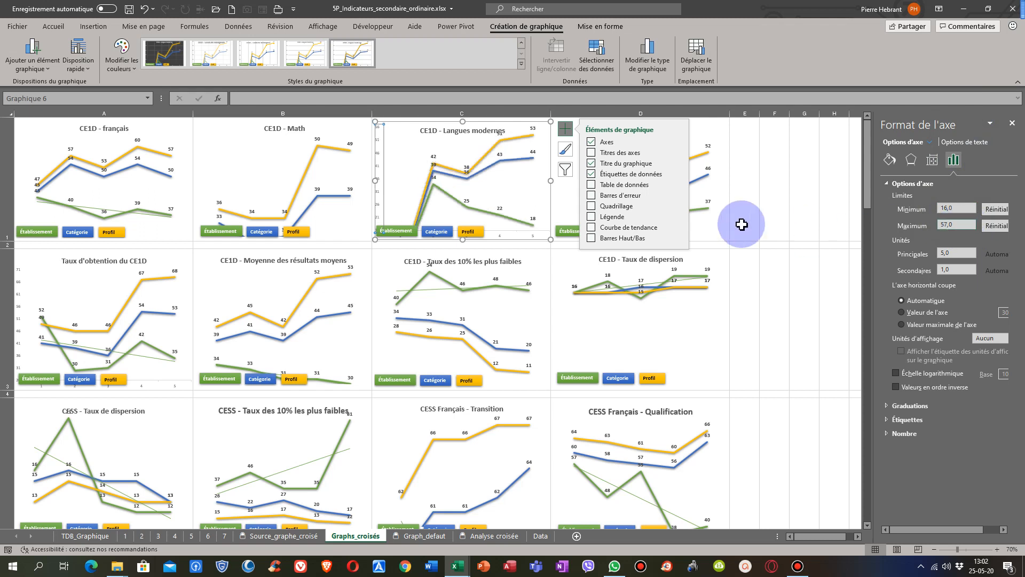
click(564, 131)
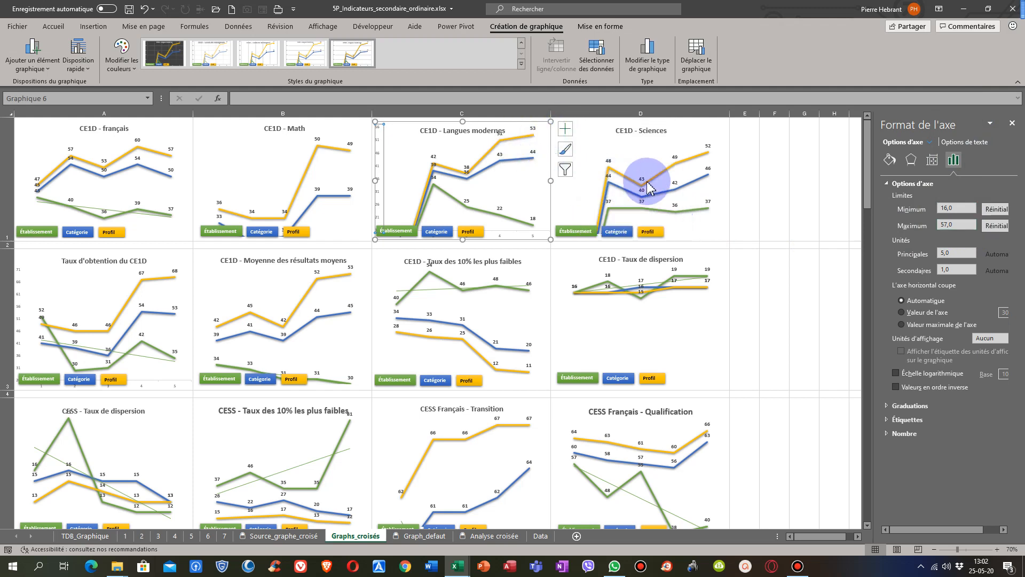
Step: Return to the TDB_Graphique sheet to check the updated CE1D - Langues modernes picture
click(745, 176)
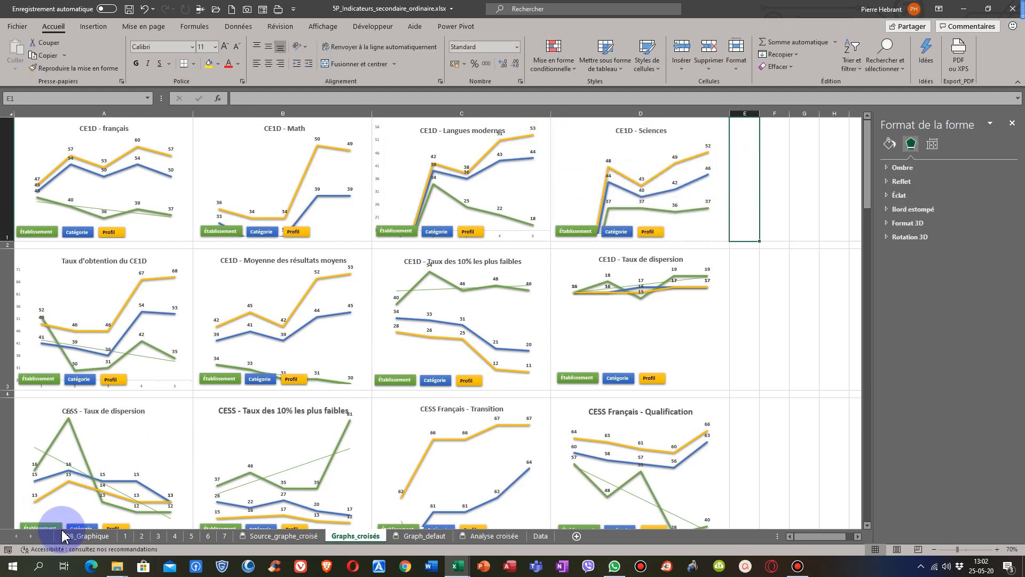
click(83, 536)
click(140, 302)
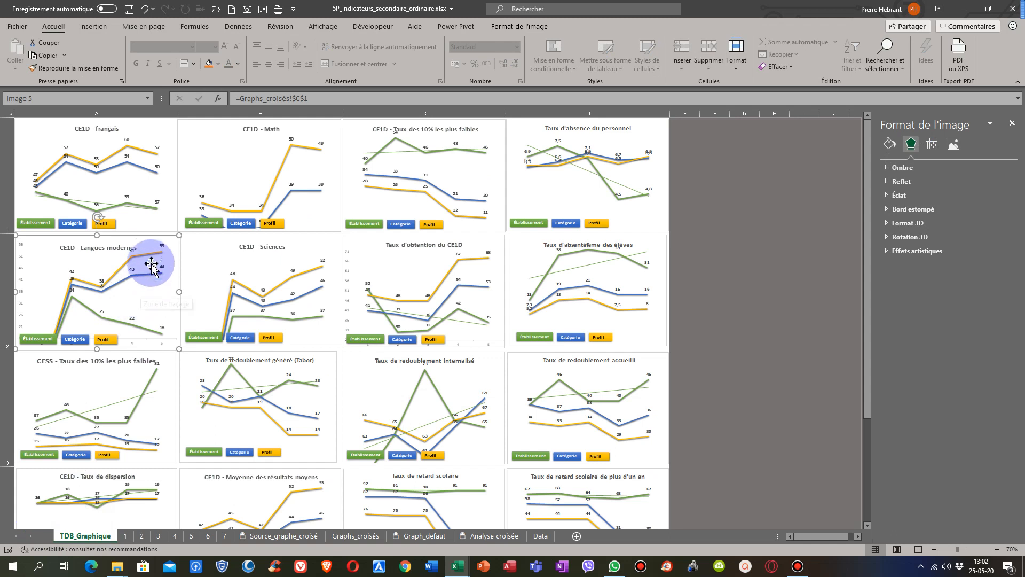